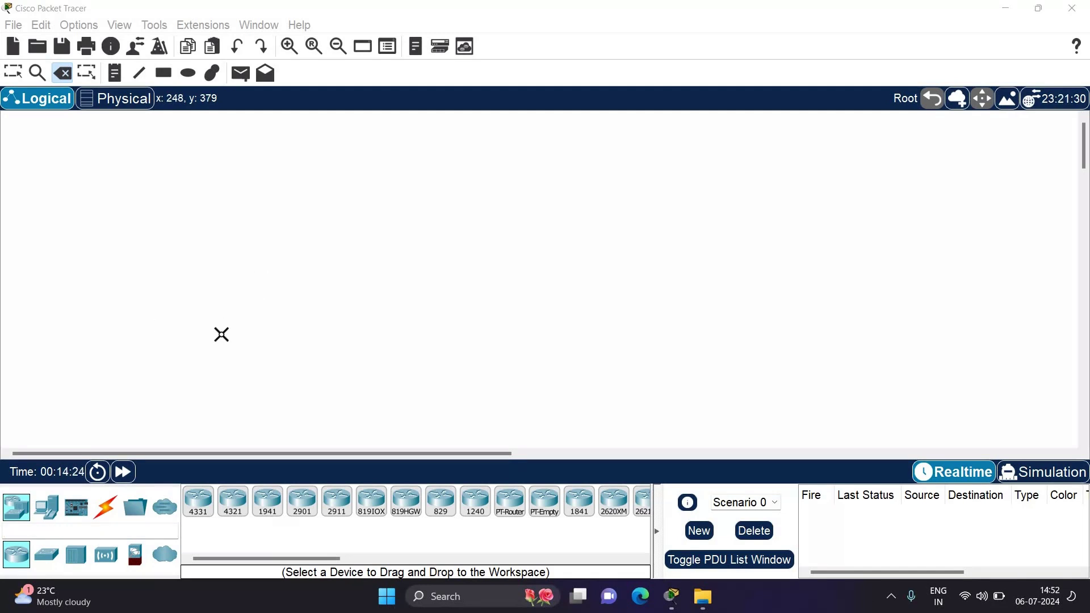
Place a 3560-24PS multilayer switch in the upper part of the workspace
left_click(43, 556)
left_click(306, 513)
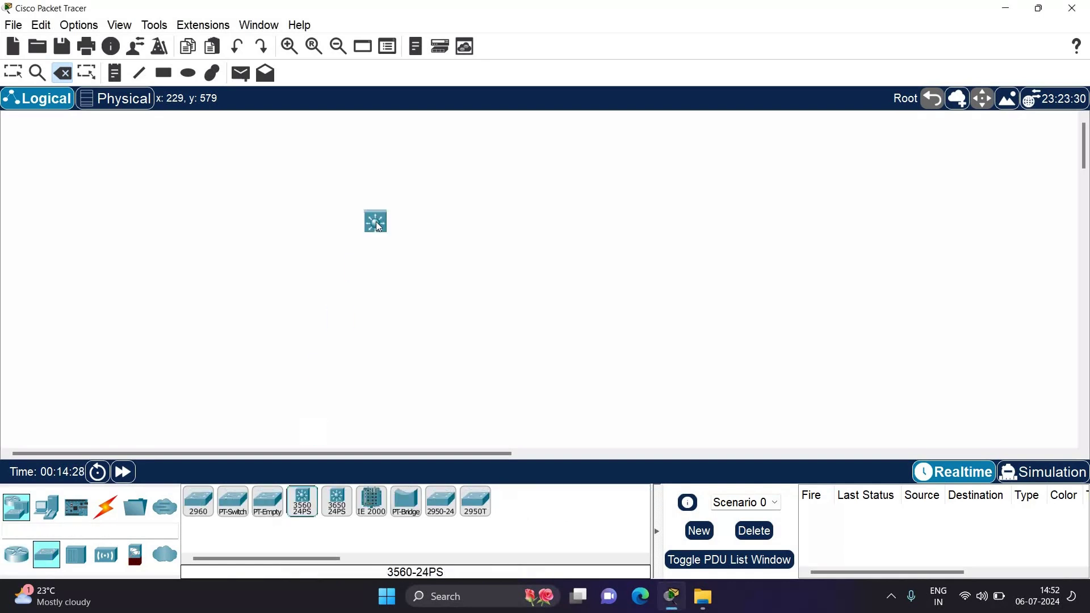
left_click(388, 173)
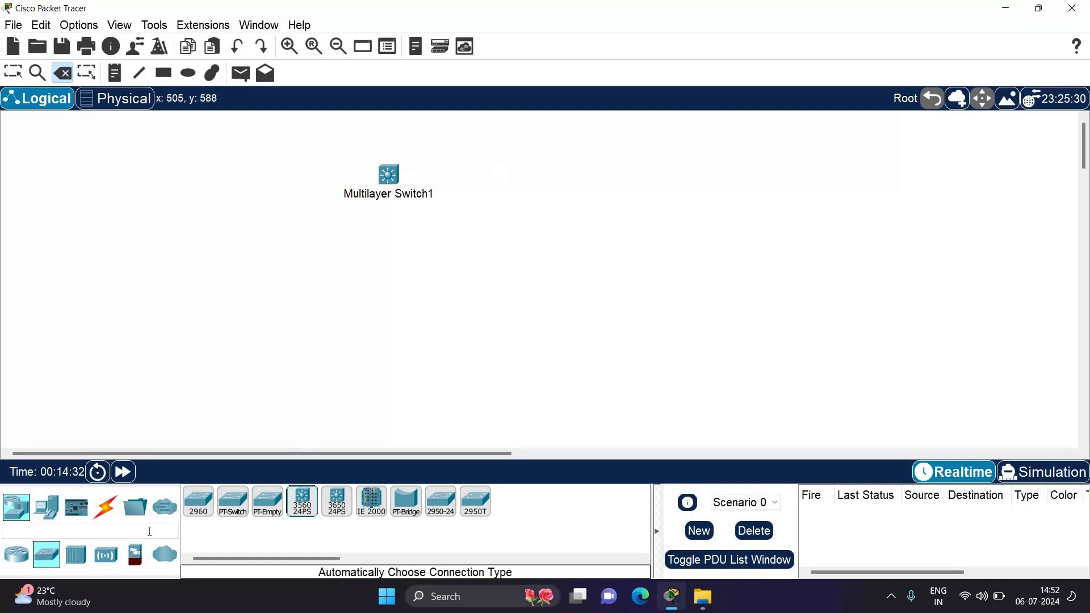
Place four PCs in a row below the multilayer switch, two on each side
left_click(47, 506)
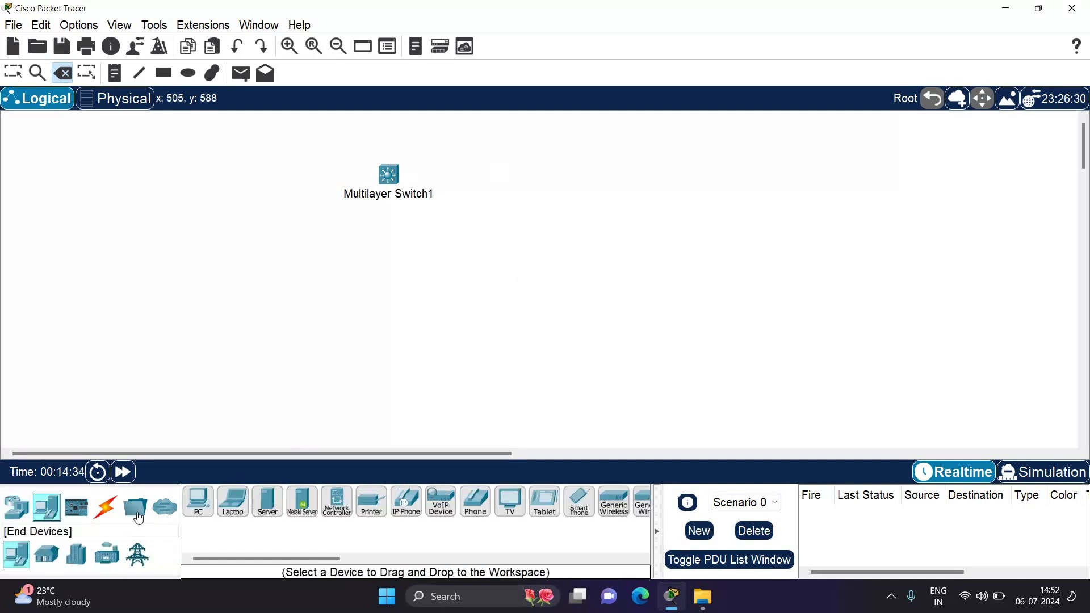
left_click(194, 508)
left_click(230, 328)
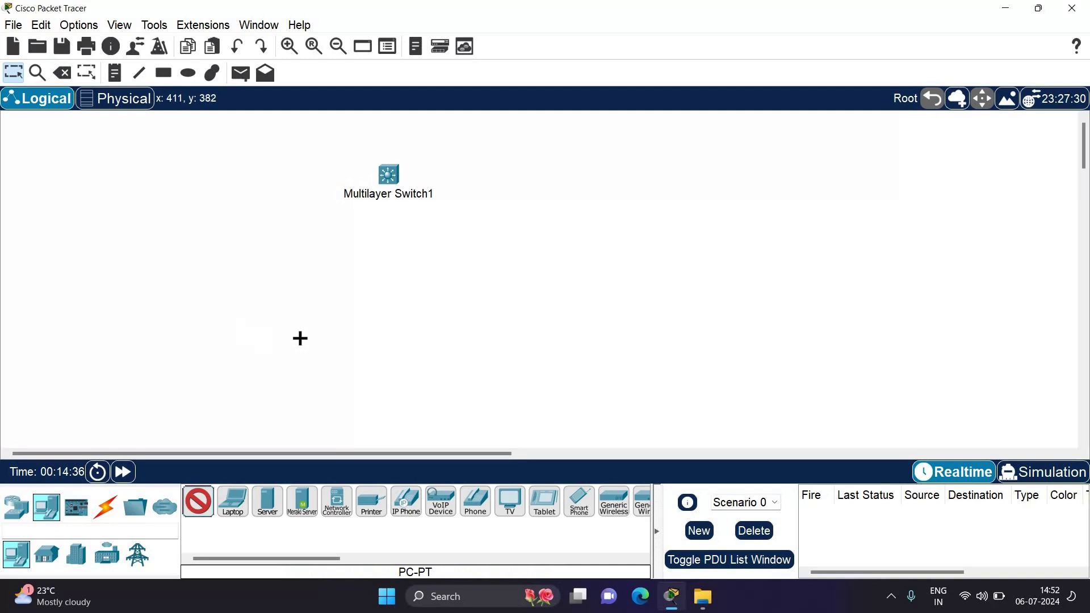
left_click(302, 340)
left_click(527, 336)
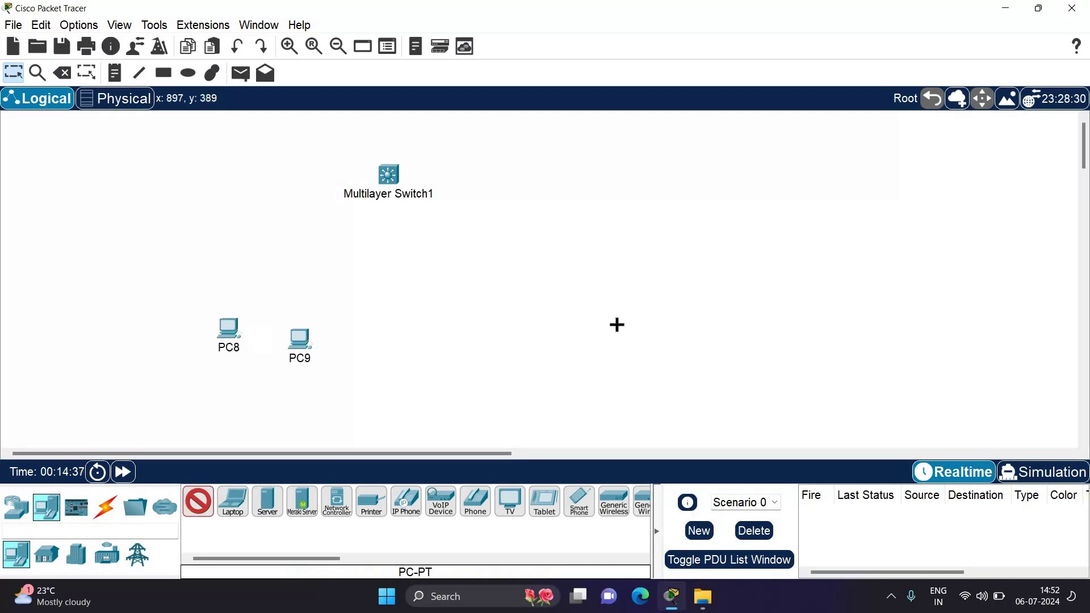
left_click(636, 323)
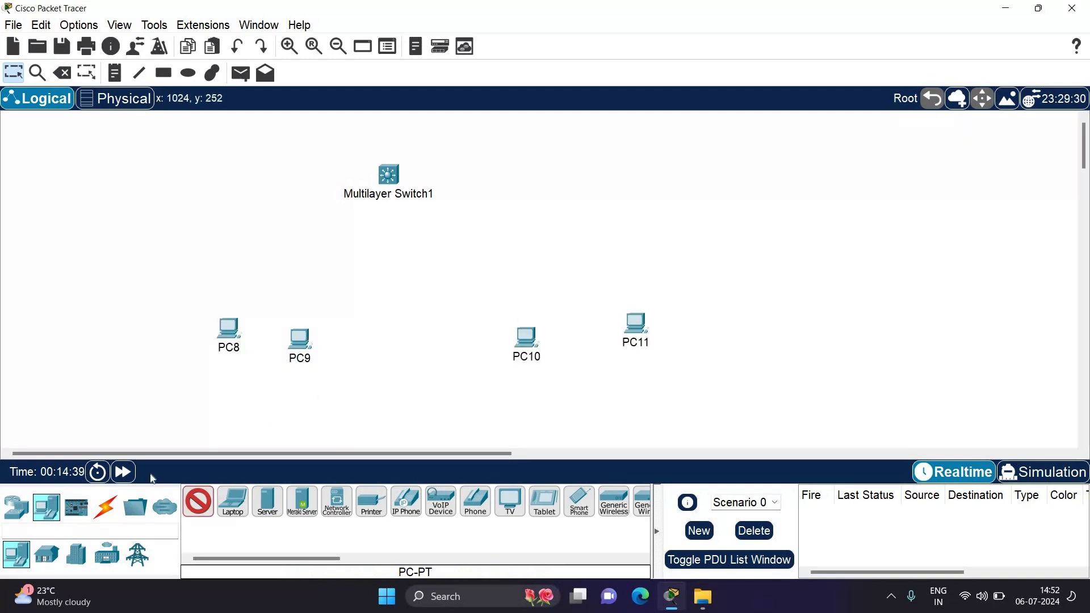
Connect PC8, PC9, PC10 and PC11 in that order to the multilayer switch using the automatically chosen connection type
left_click(116, 515)
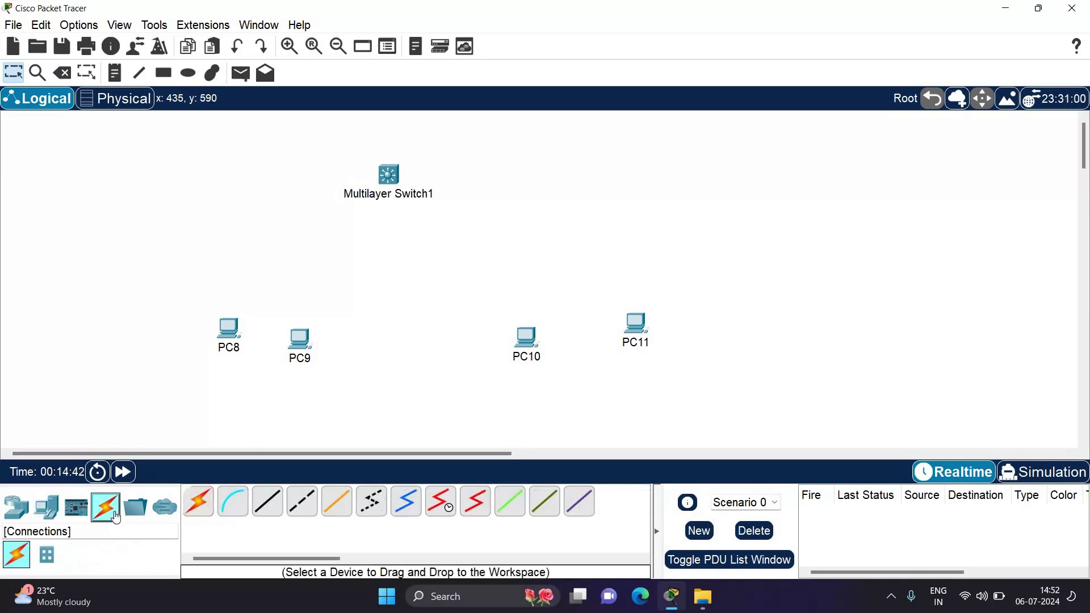
left_click(211, 514)
left_click(228, 330)
left_click(388, 175)
left_click(310, 339)
left_click(388, 175)
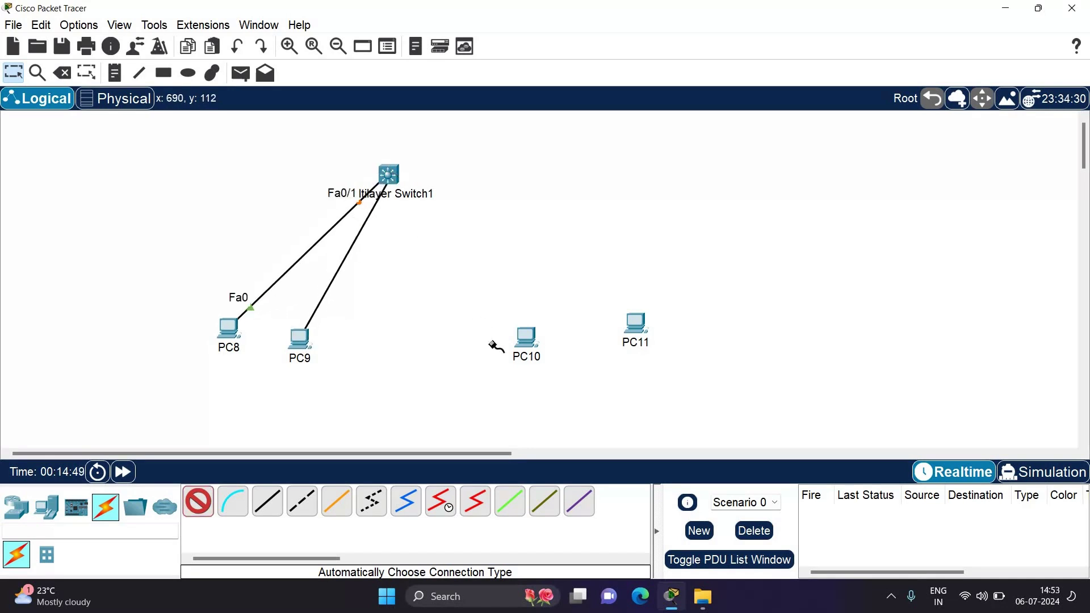
left_click(526, 337)
left_click(390, 179)
left_click(635, 323)
left_click(388, 175)
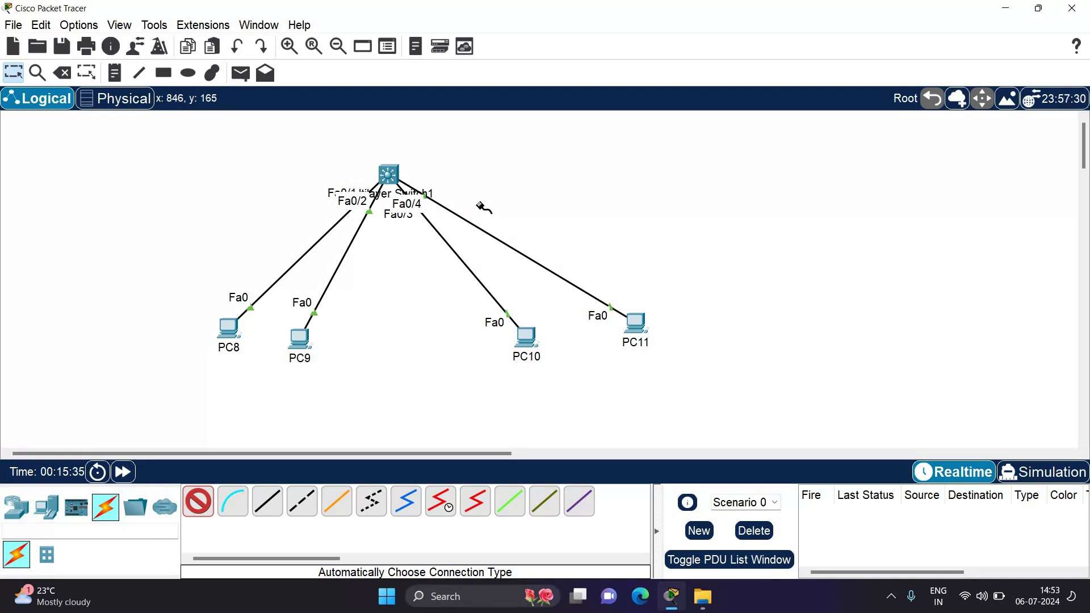
left_click(390, 179)
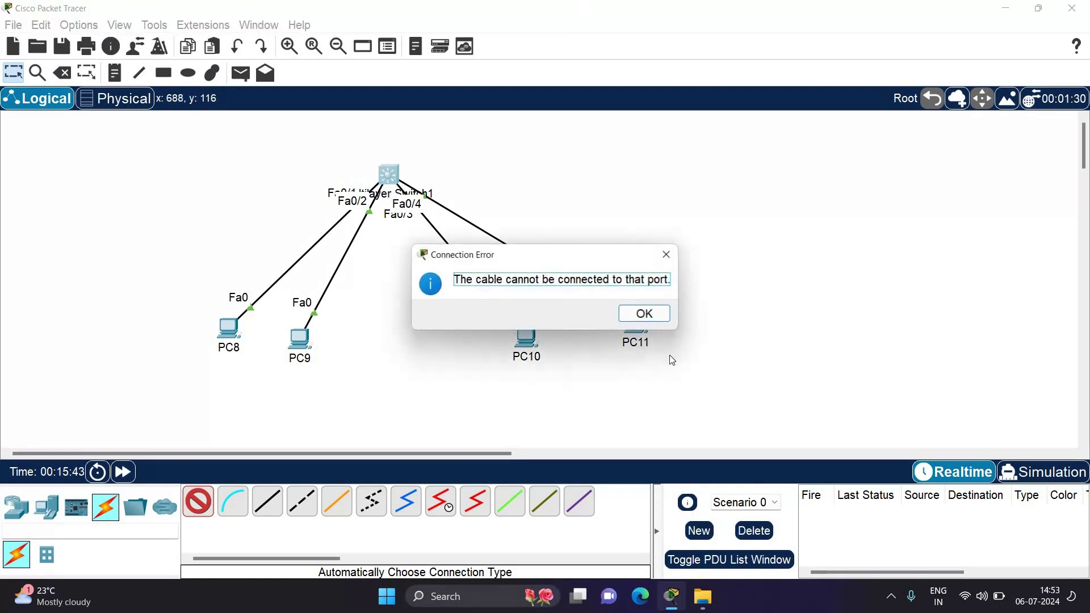
left_click(644, 313)
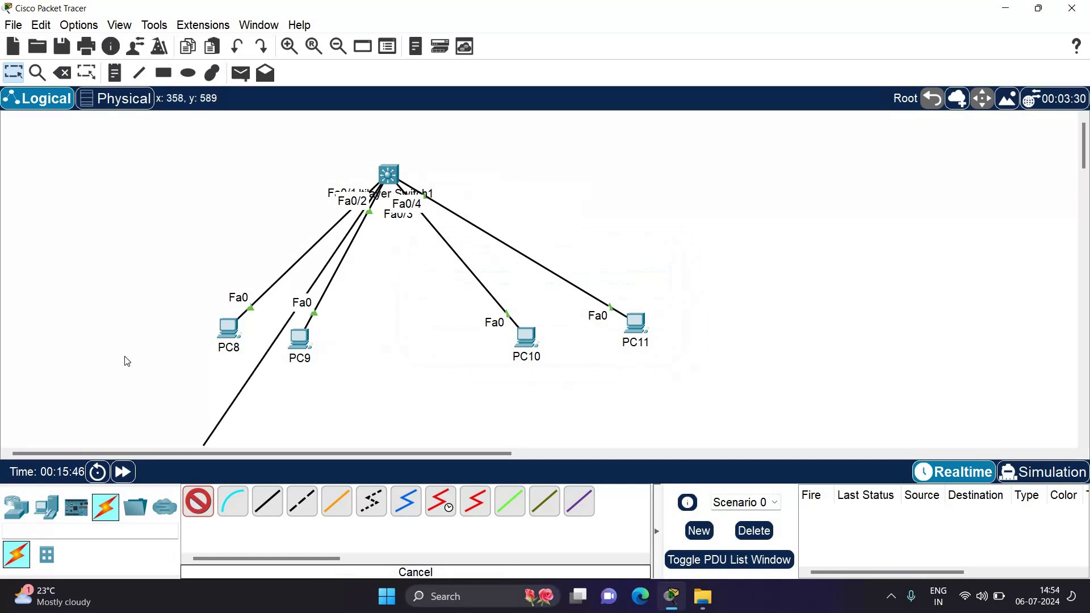
left_click(198, 501)
Open the multilayer switch's command line interface in a maximized window
left_click(388, 175)
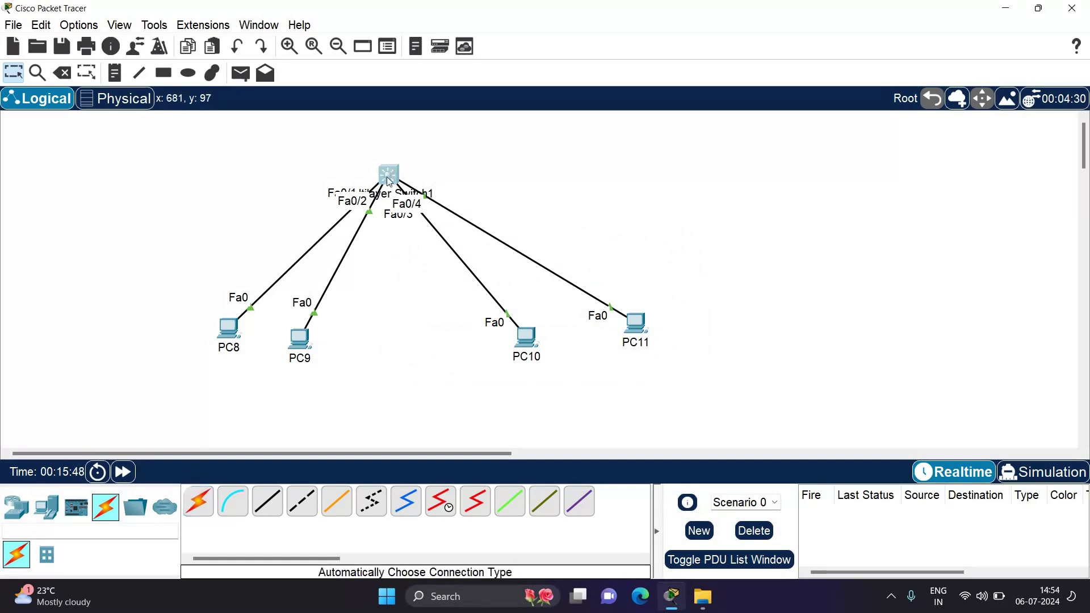
left_click(402, 75)
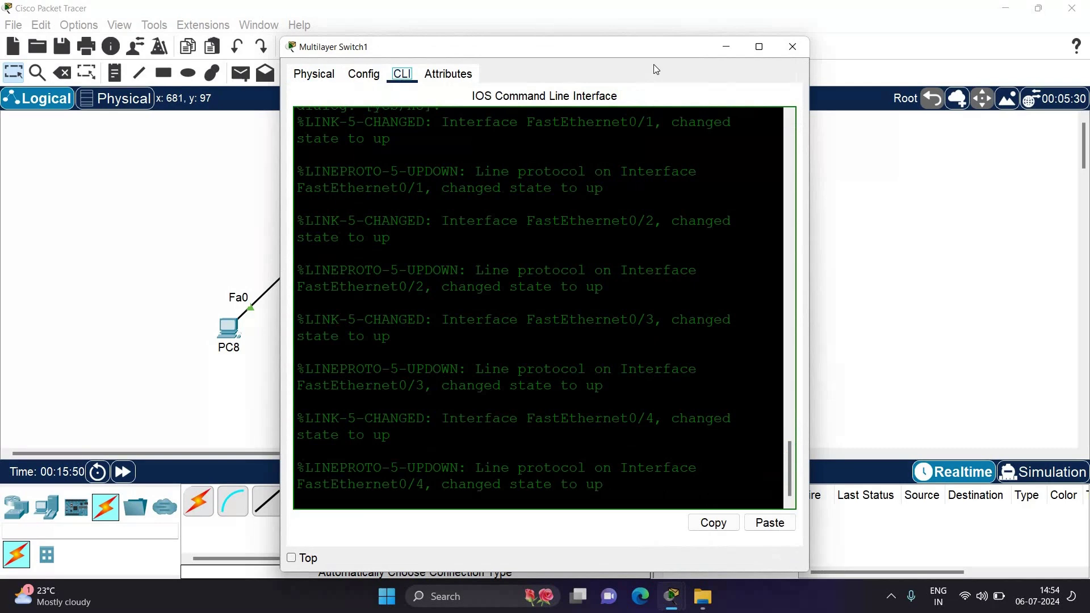
left_click(755, 48)
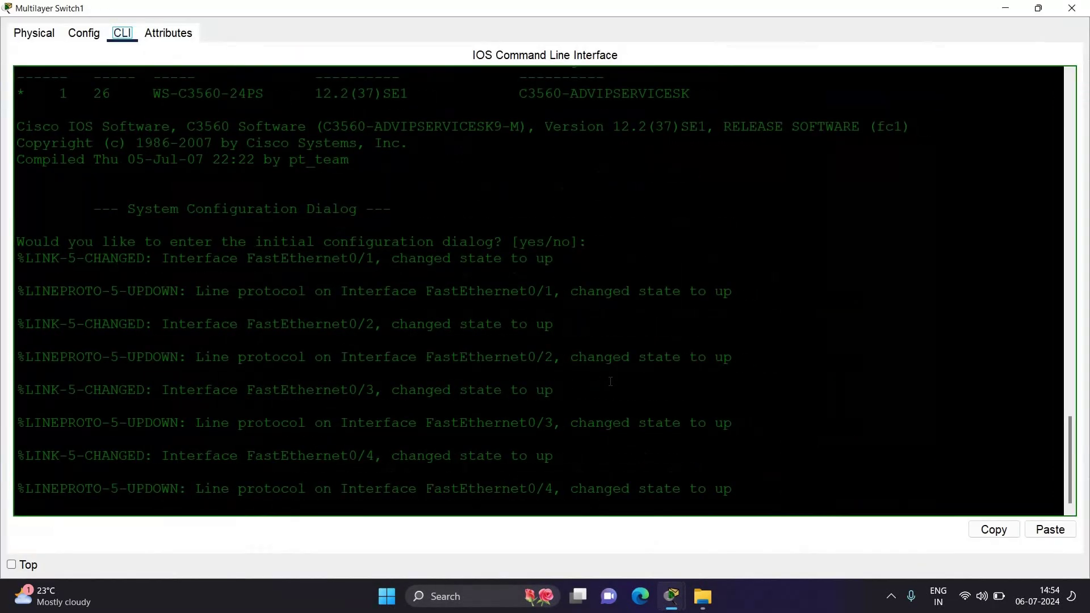
Decline the initial configuration dialog with n and start the session at the Switch> prompt
key("Return")
key("Return")
key("Return")
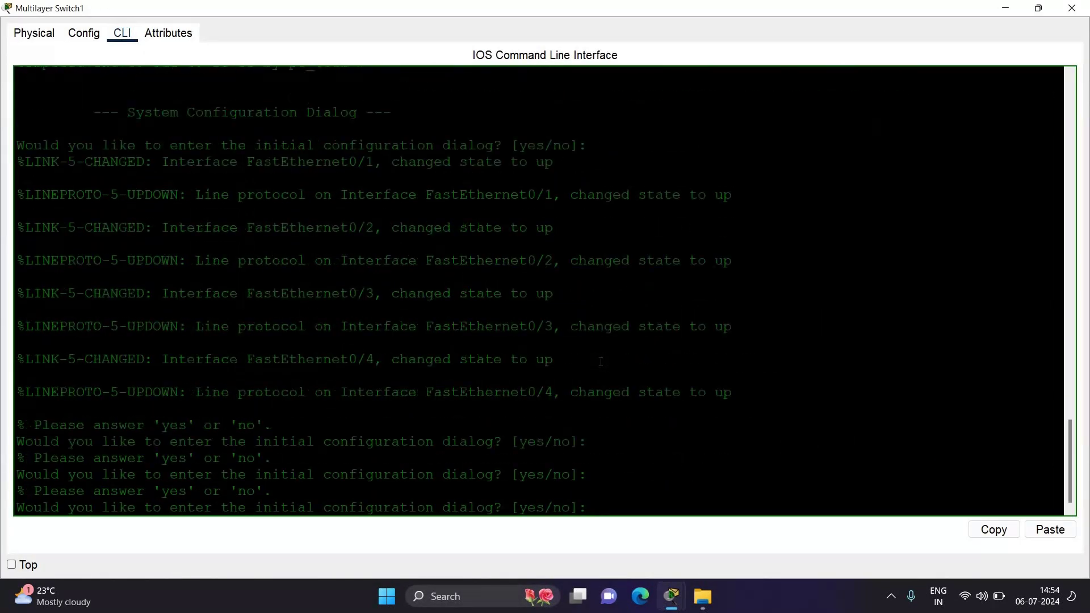
type("n")
key("Return")
key("Return")
key("Return")
key("Return")
key("Return")
key("Return")
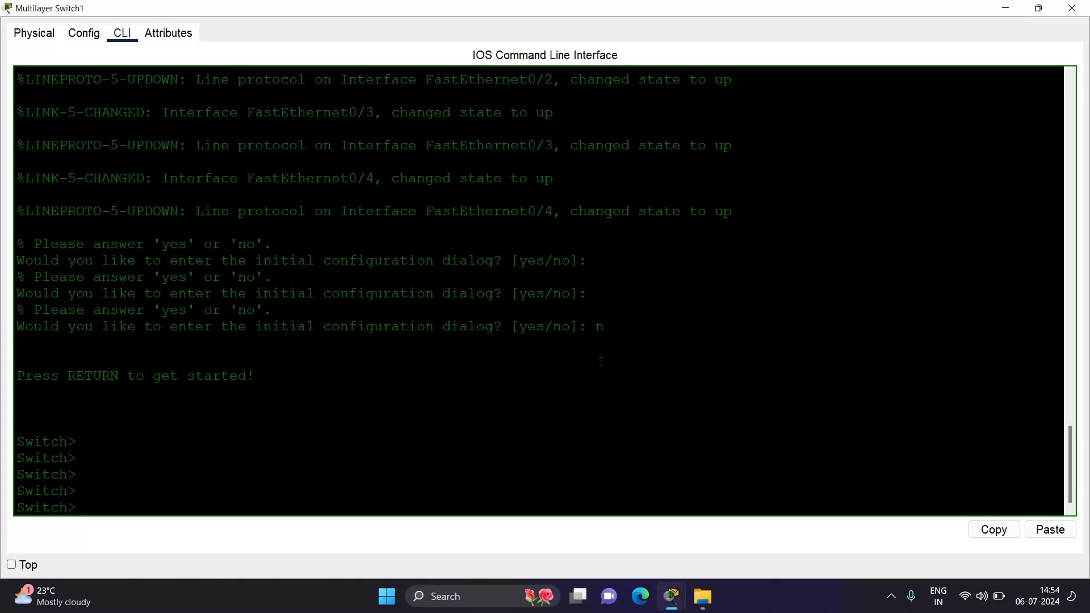
Enter privileged mode with enable and try to run ip routing there
type("en")
key("Tab")
key("Return")
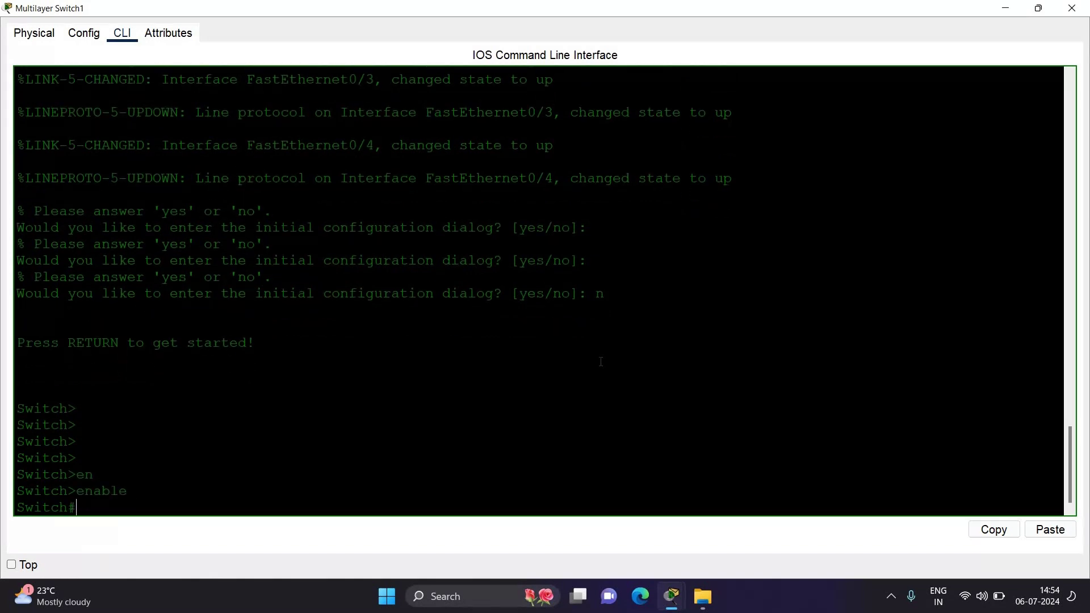
type("ip routing")
key("Return")
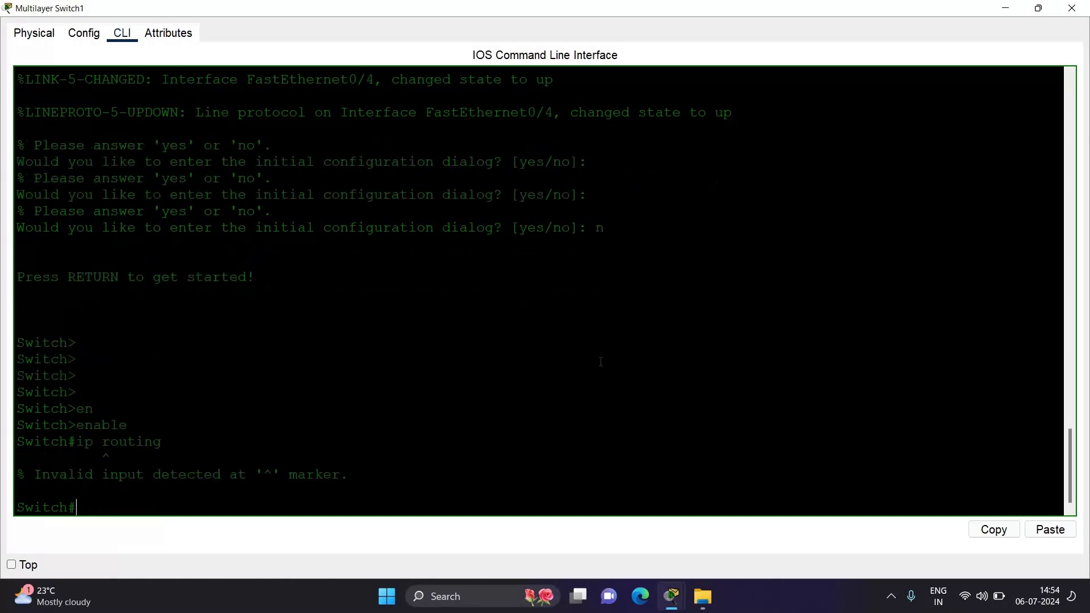
Enter global configuration mode with configure terminal and turn on Layer 3 routing with ip routing
type("conf")
key("Tab")
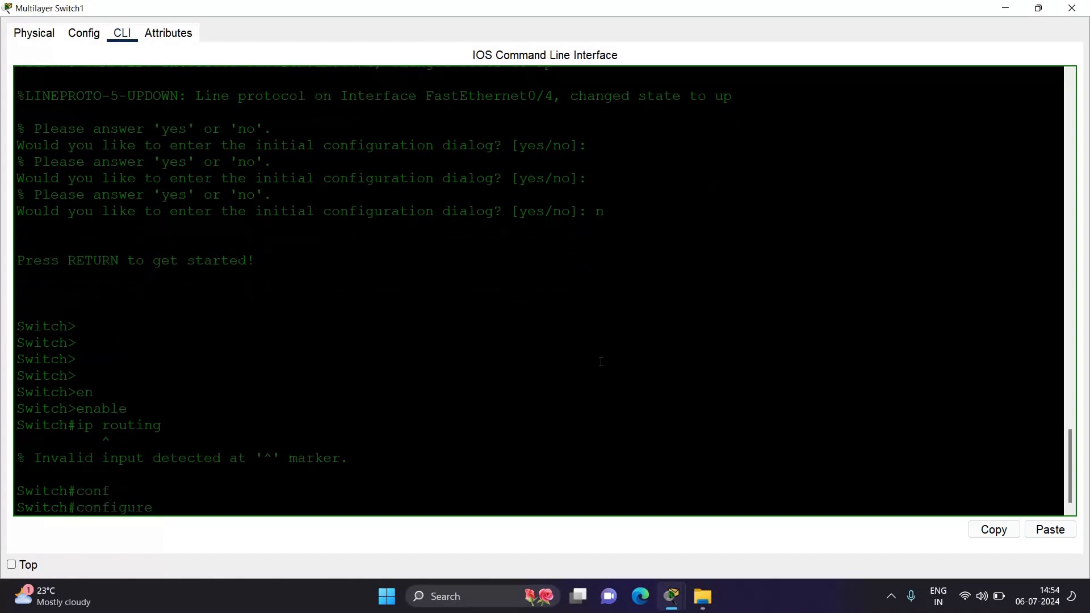
type("t")
key("Tab")
key("Return")
type("i")
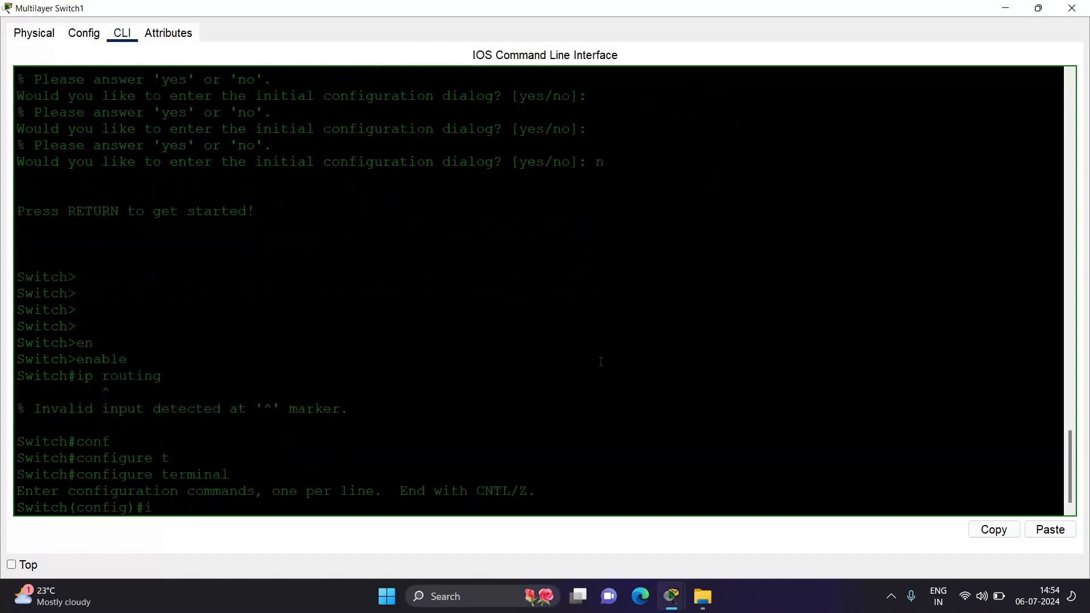
type("p routing")
key("Return")
key("Return")
key("Return")
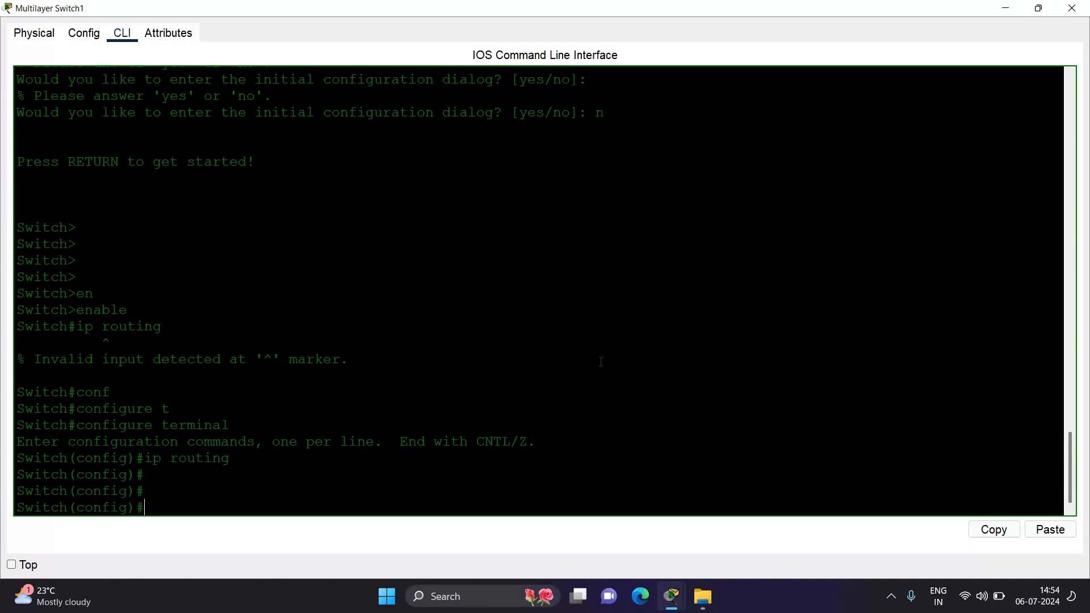
key("Return")
key("Return")
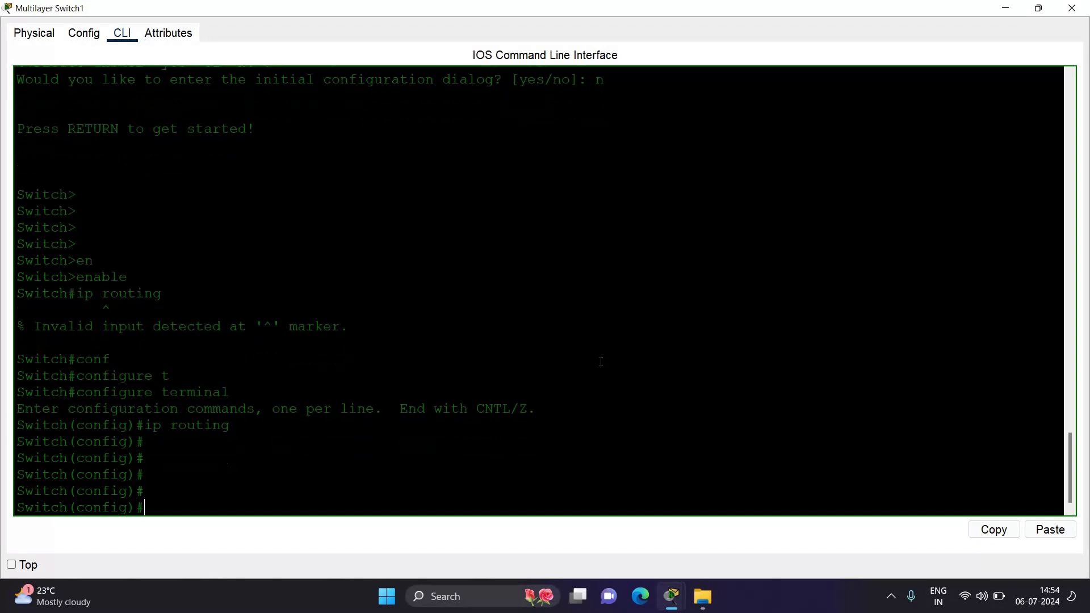
Create VLAN 10 on the switch, name it vlan10, and exit VLAN configuration
type("vlan 10")
key("Return")
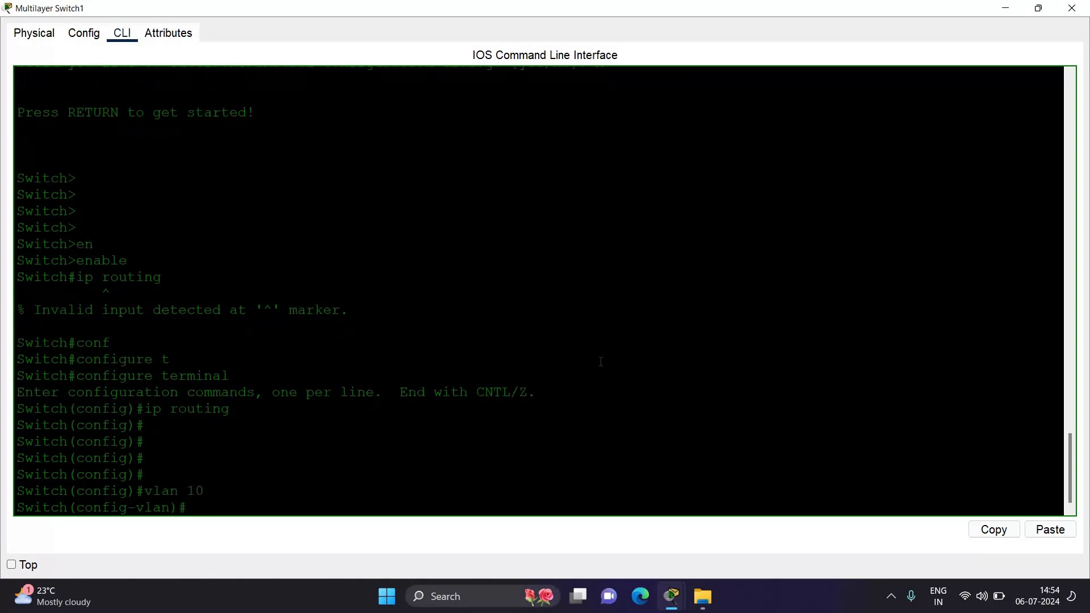
type("name vln")
key("BackSpace")
type("am")
key("BackSpace")
type("n10")
key("Return")
key("Return")
type("exit")
key("Return")
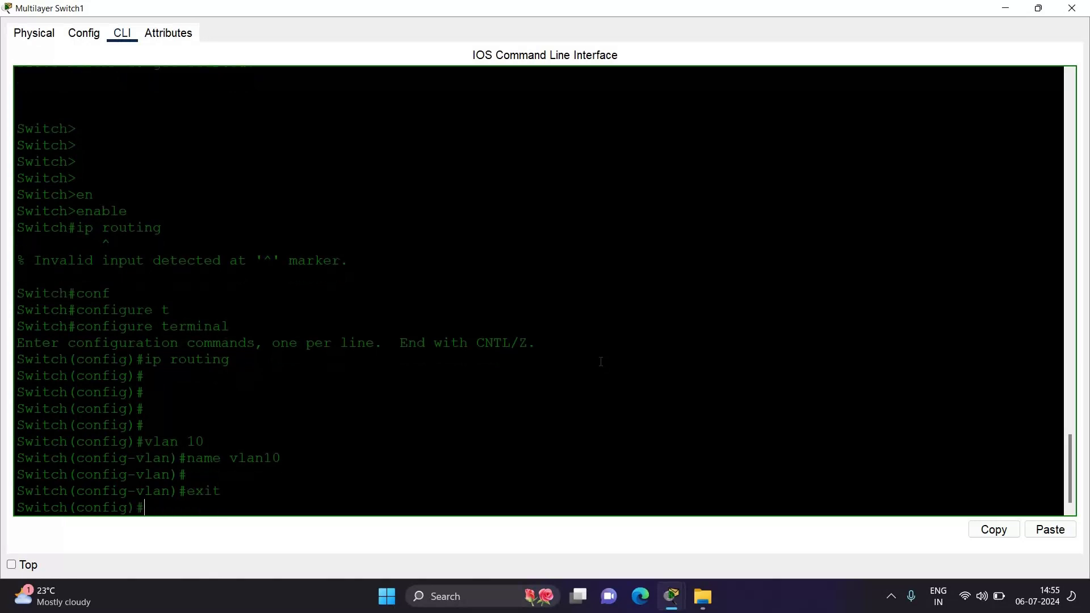
Create VLAN 20 on the switch, name it vlan20, and exit VLAN configuration
type("vlan 20")
key("Return")
type("name")
type(" vlan")
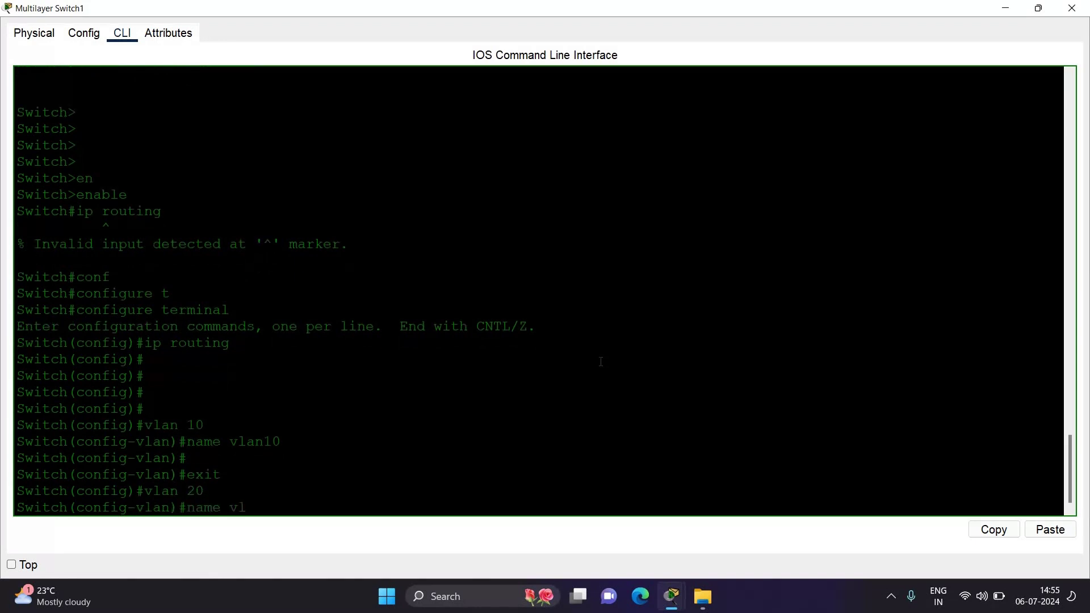
type("20")
key("Return")
key("Return")
key("Return")
key("Return")
key("Return")
type("exit")
key("Return")
key("Return")
key("Return")
key("Return")
key("Return")
key("Return")
key("Return")
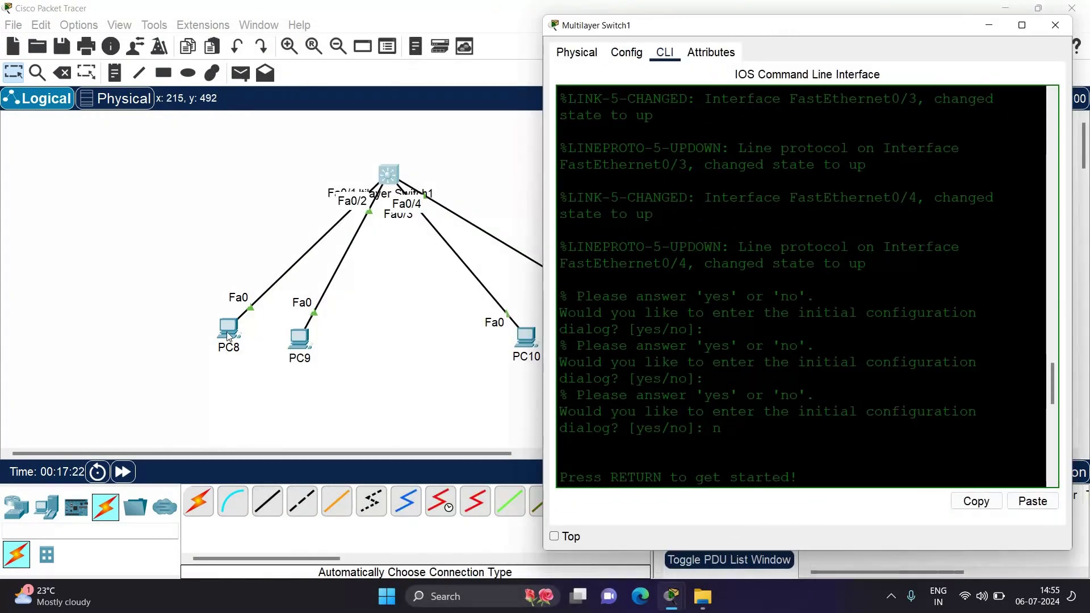
Move PC8 farther away from PC9 and PC10 slightly lower, and return to the switch's maximized command line
left_click_drag(227, 336, 171, 323)
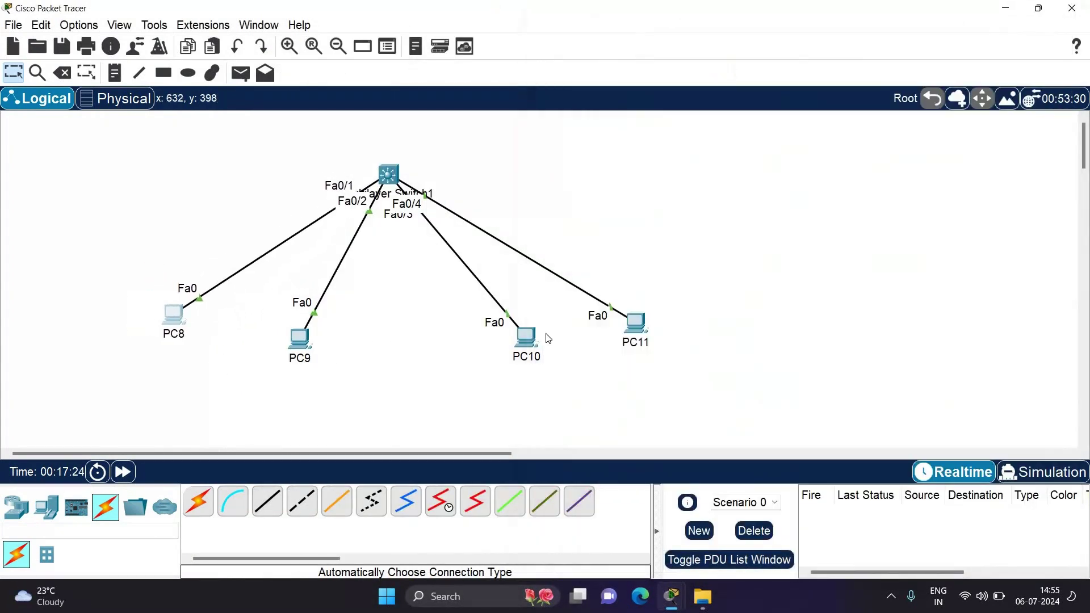
mouse_move(526, 338)
left_mouse_down()
mouse_move(467, 377)
mouse_move(514, 355)
left_mouse_up()
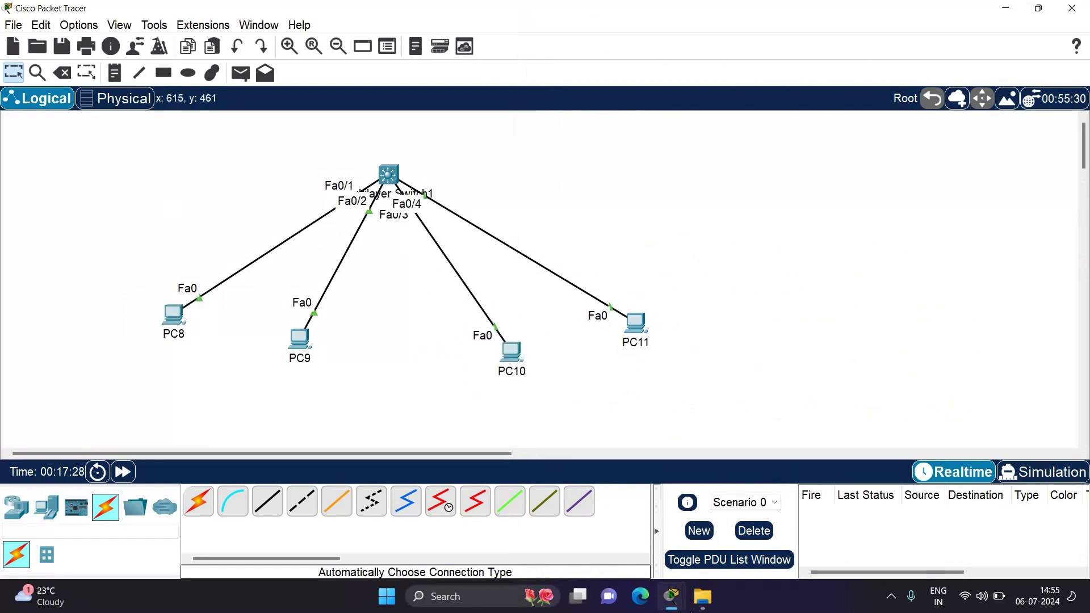
mouse_move(677, 600)
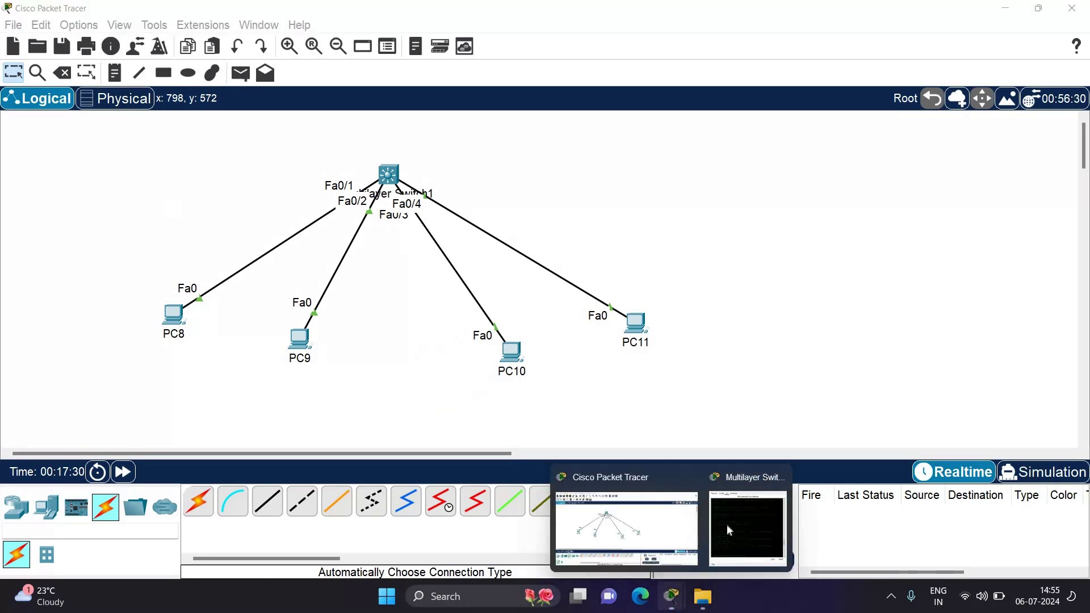
left_click(747, 525)
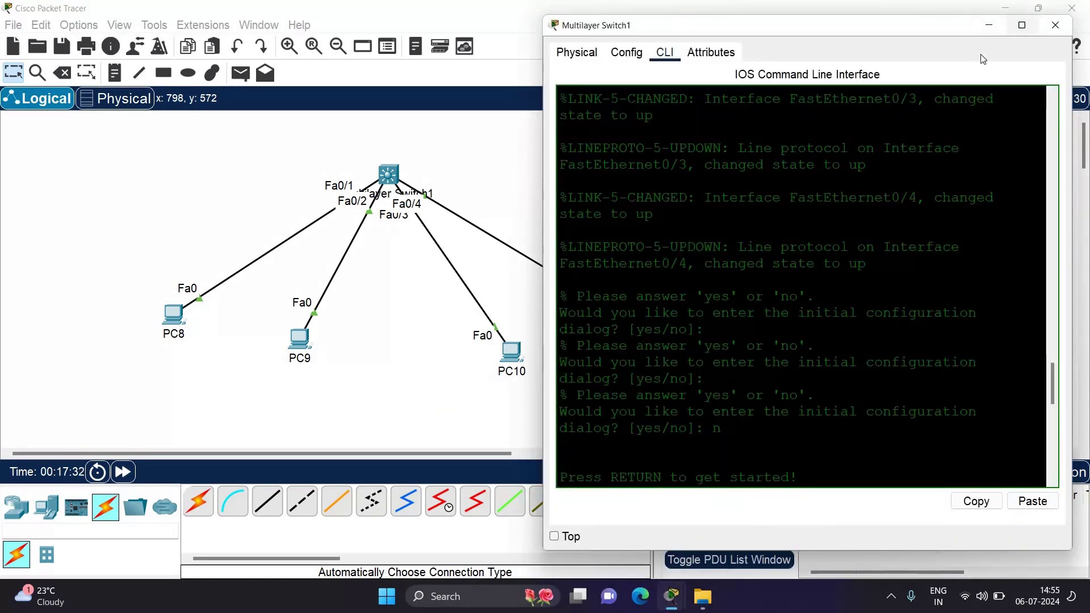
left_click(1021, 25)
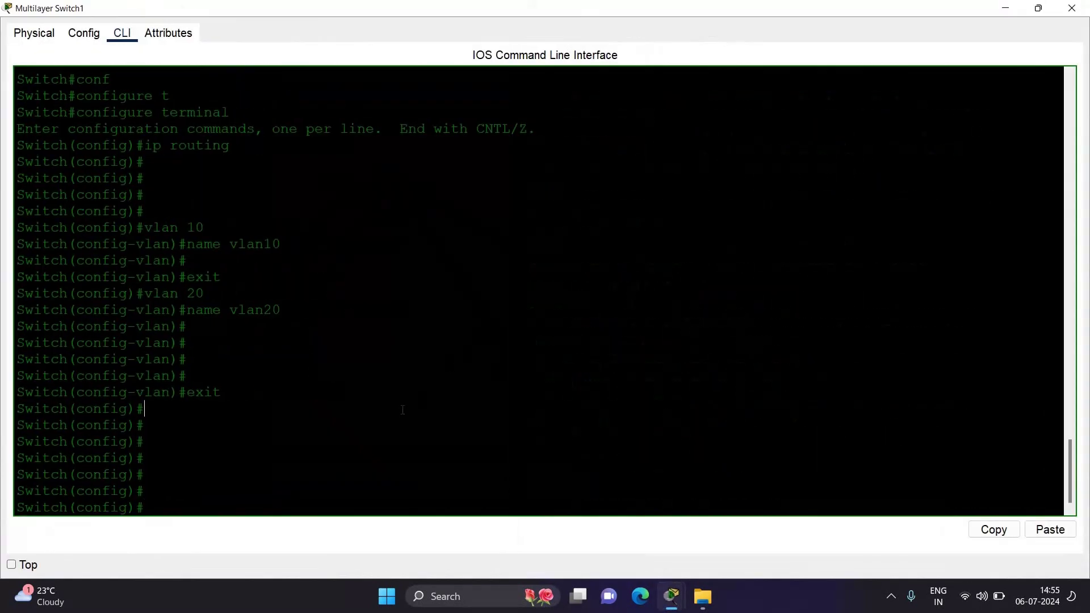
Enter interface range configuration for fastEthernet 0/1-2 on the switch
key("Return")
key("Return")
key("Return")
type("i")
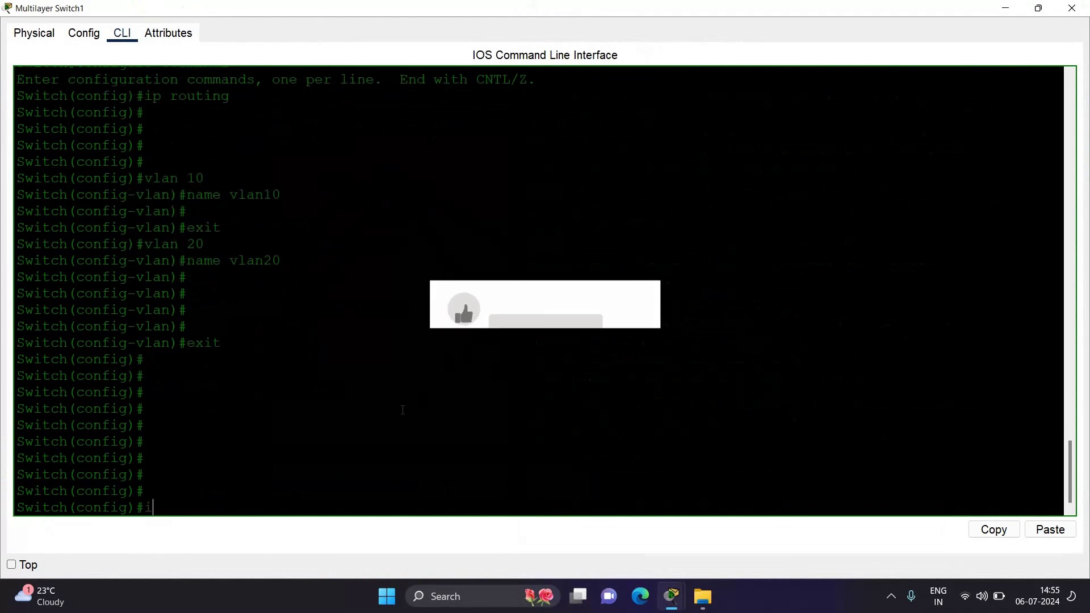
type("nt")
key("Tab")
type("r")
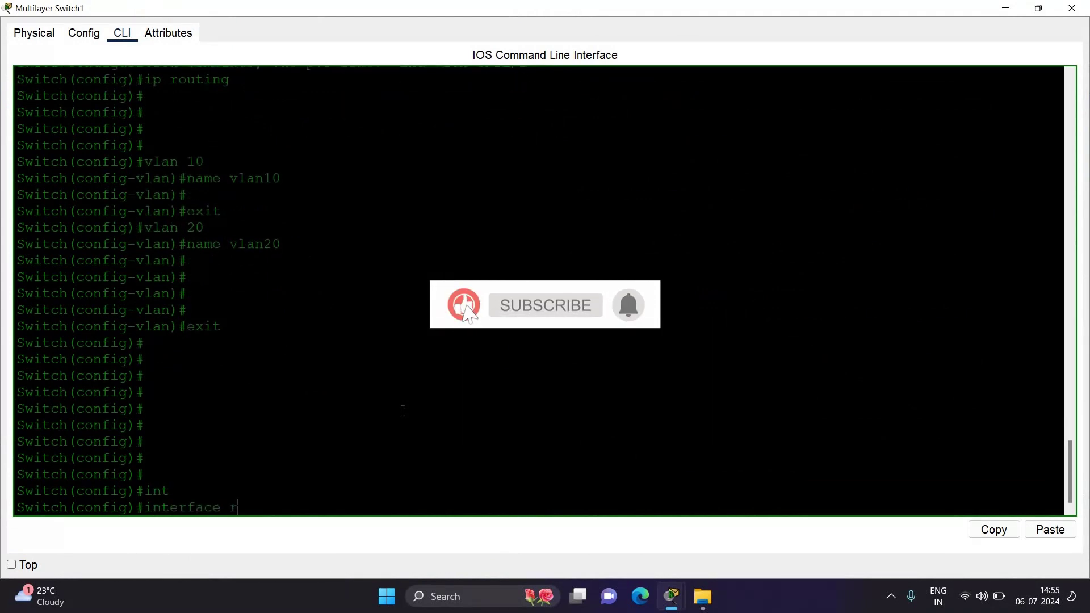
type("an")
key("Tab")
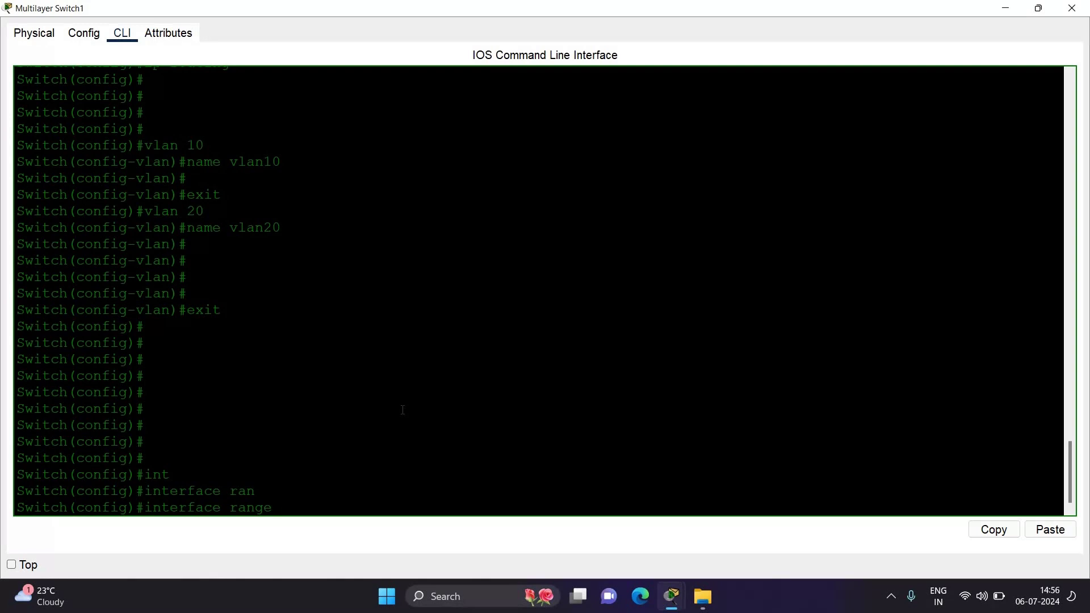
type("fas")
key("Tab")
type("0/")
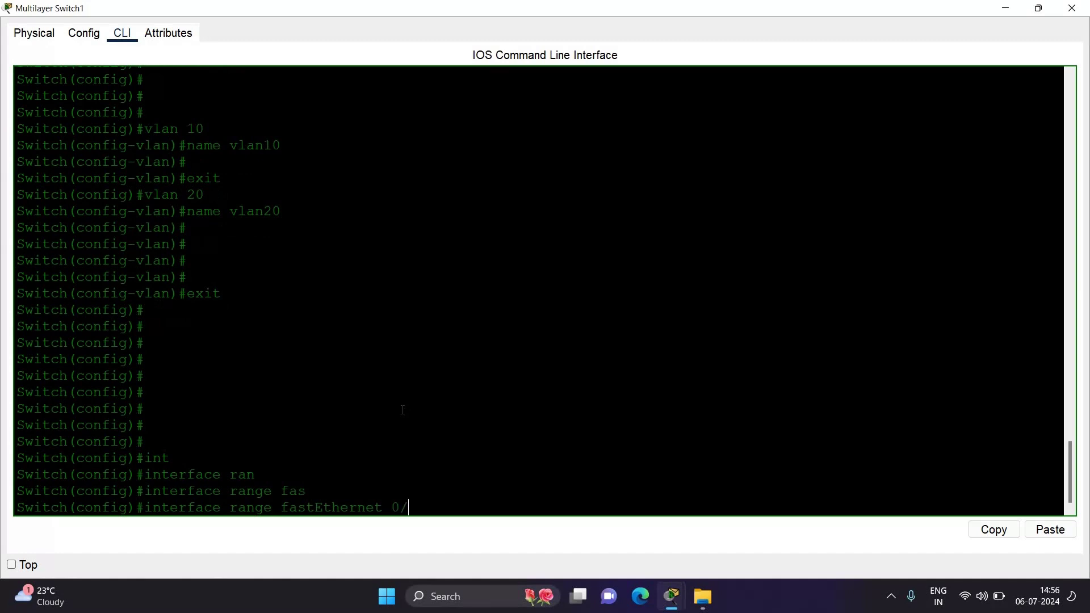
type("1-2")
key("Return")
Set the ports fastEthernet 0/1-2 to access mode with switchport mode access
type("sw")
key("Tab")
type("mod")
key("Tab")
type("accc")
key("Tab")
key("BackSpace")
key("Tab")
key("Return")
Assign ports fastEthernet 0/1-2 to access VLAN 10 and exit to global configuration mode
type("sw")
key("Tab")
type("acc")
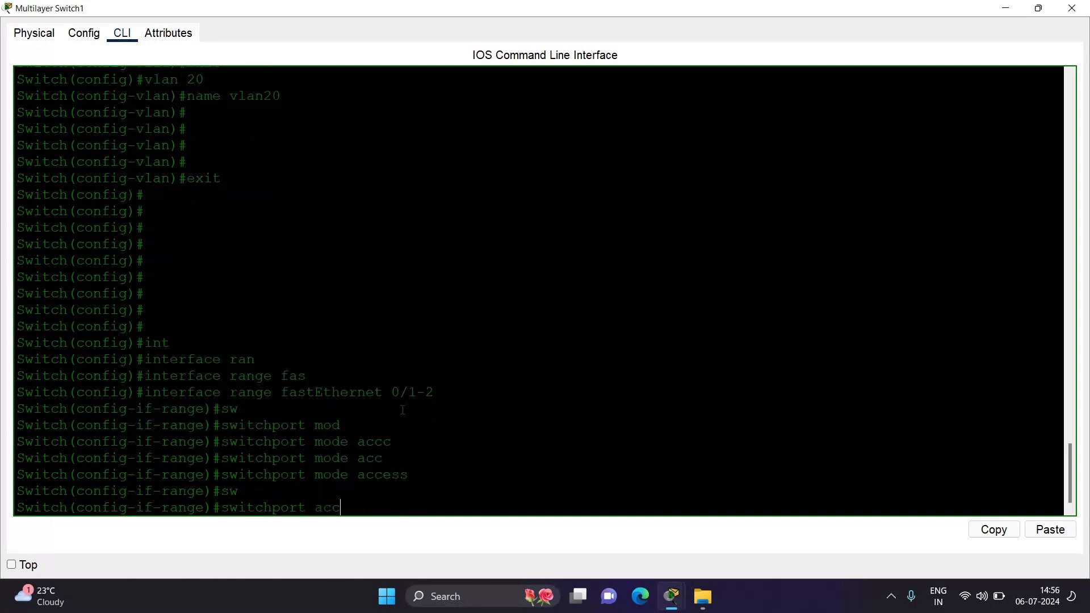
key("Tab")
type("vl")
key("Tab")
type("10")
key("Return")
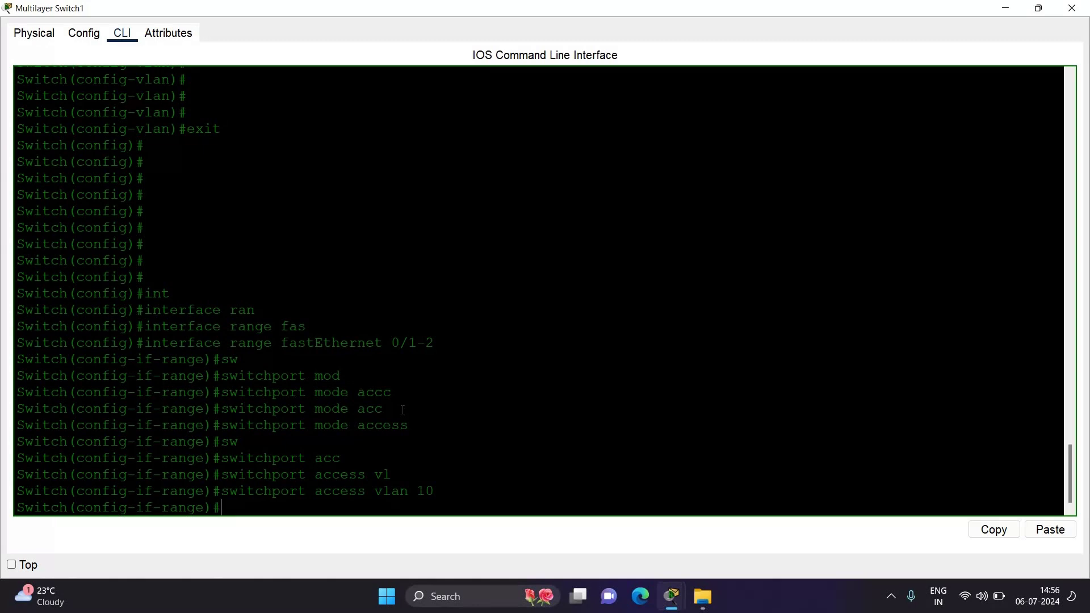
key("Return")
key("Return")
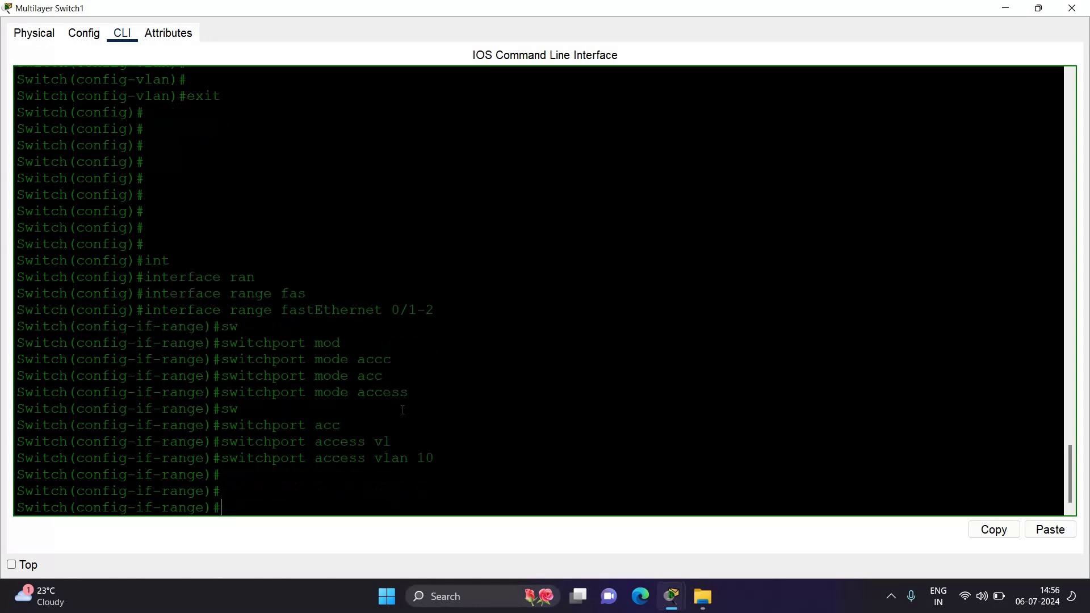
type("exit")
key("Return")
key("Return")
key("Return")
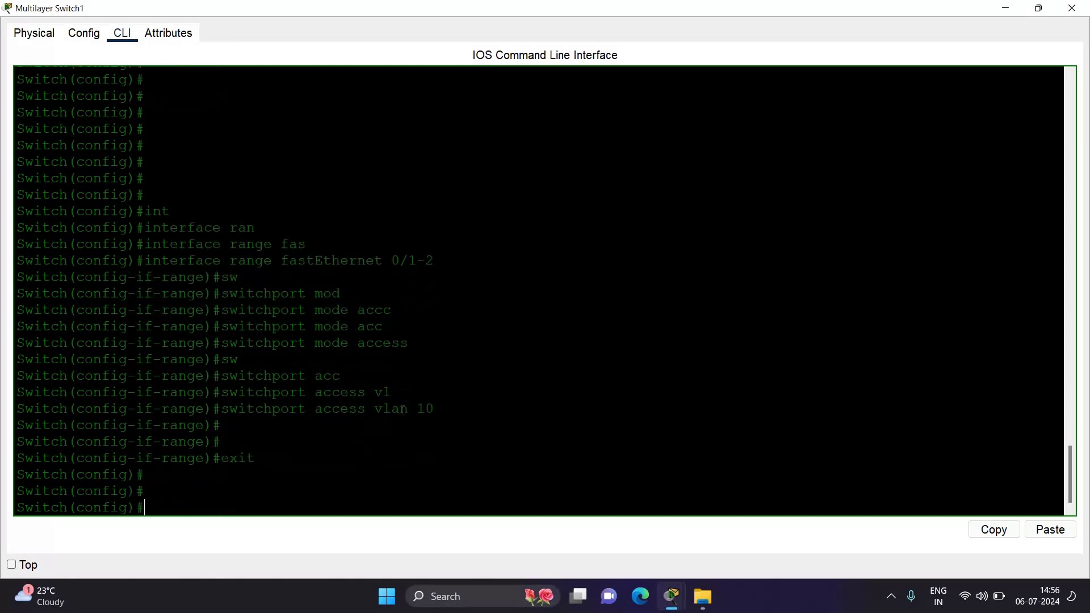
Enter interface range configuration for fastEthernet 0/3-4, reusing the earlier interface range command
type("switchport access vlan 10")
key("Up")
key("Up")
key("Up")
key("Up")
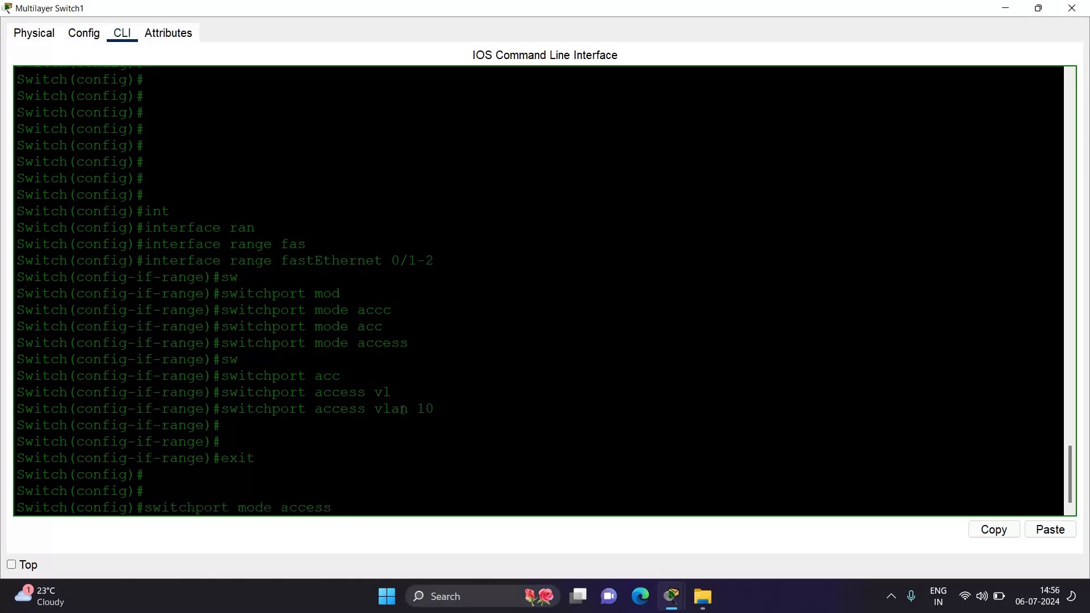
key("BackSpace")
key("BackSpace")
key("BackSpace")
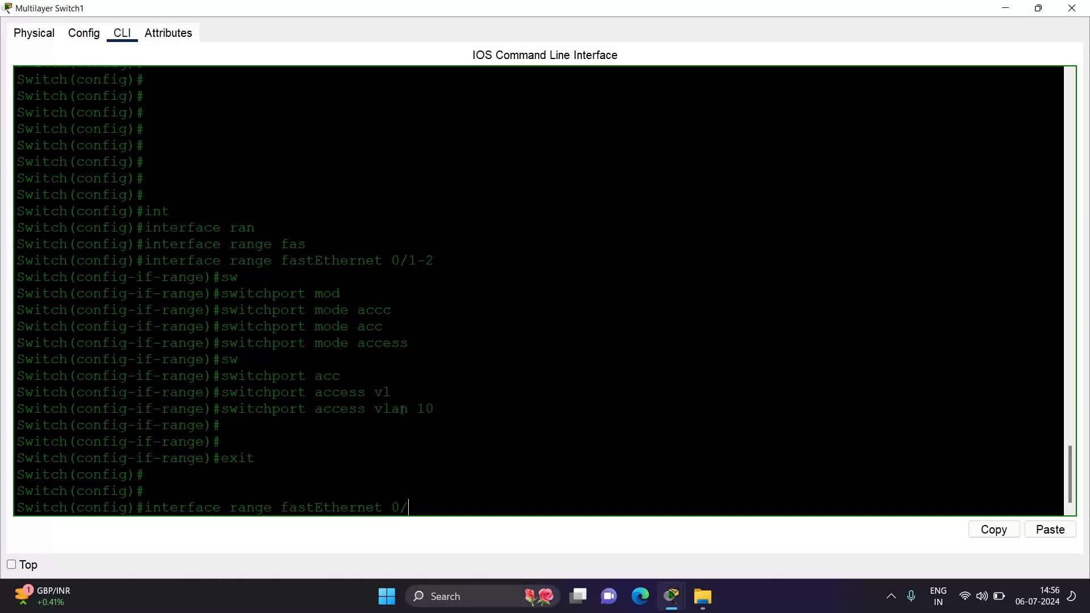
type("2-")
key("BackSpace")
type("3-4")
key("Return")
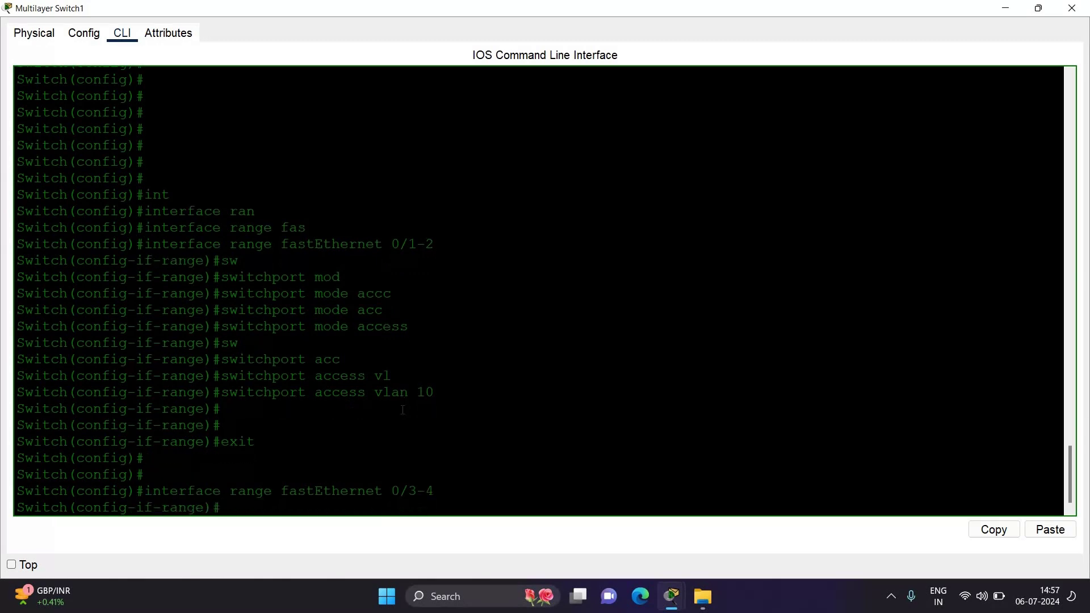
Set the ports fastEthernet 0/3-4 to access mode with switchport mode access
type("sw")
key("Tab")
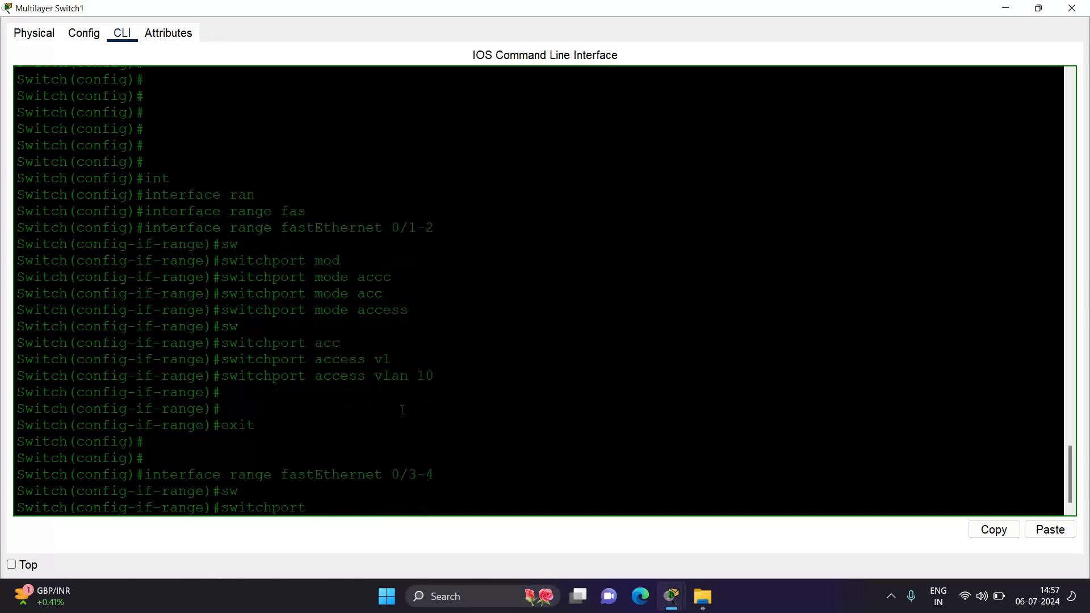
type("mod")
key("Tab")
type("acc")
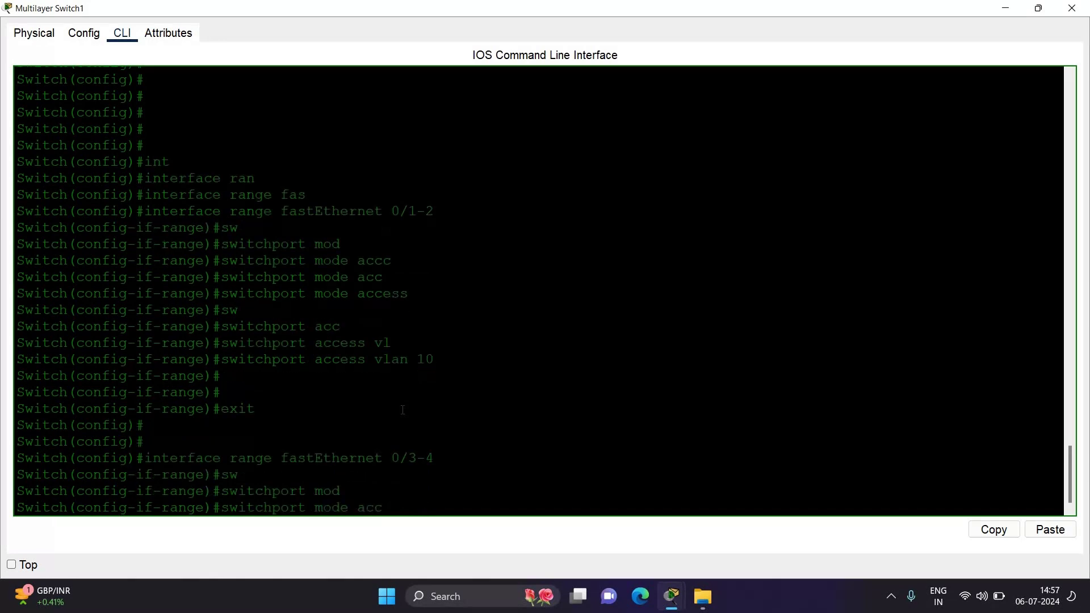
key("Tab")
key("Return")
Assign ports fastEthernet 0/3-4 to access VLAN 20 and exit to global configuration mode
type("sw")
key("Tab")
type("acc")
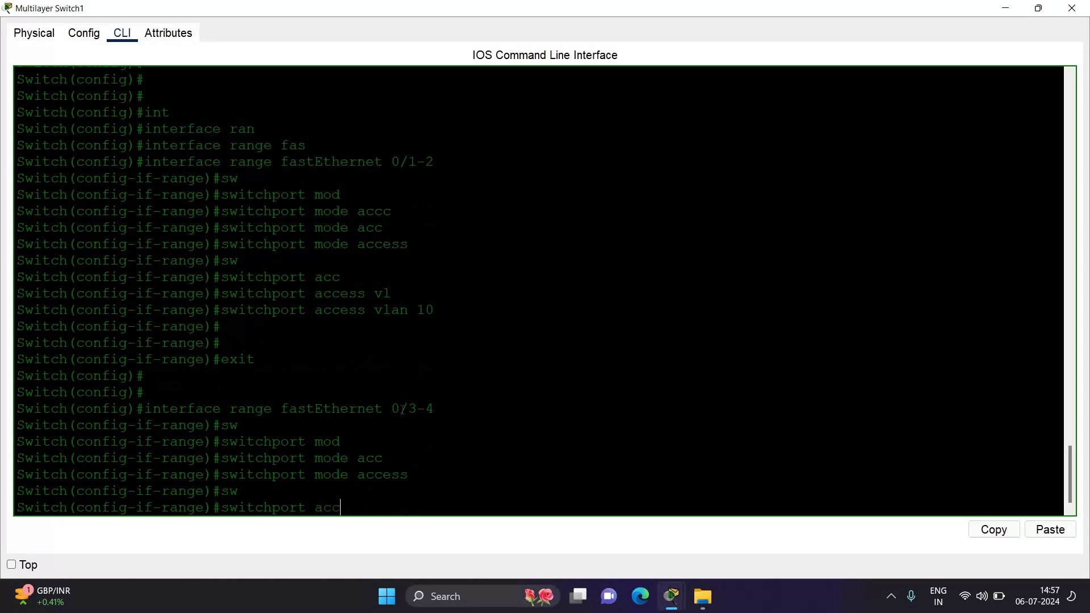
key("Tab")
type("vl")
key("Tab")
type("20")
key("Return")
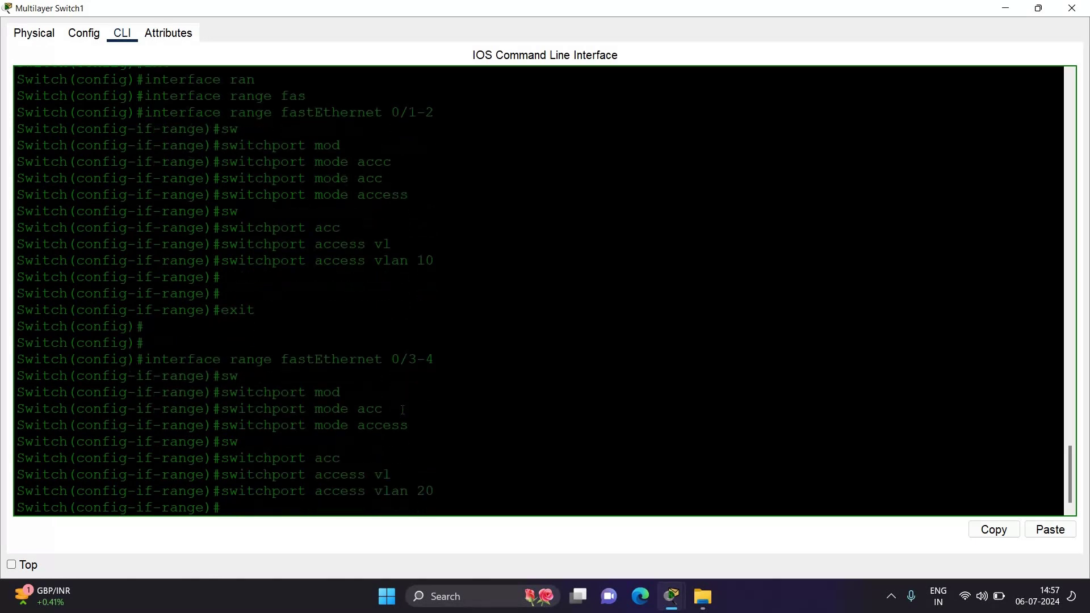
key("Return")
key("Return")
key("Return")
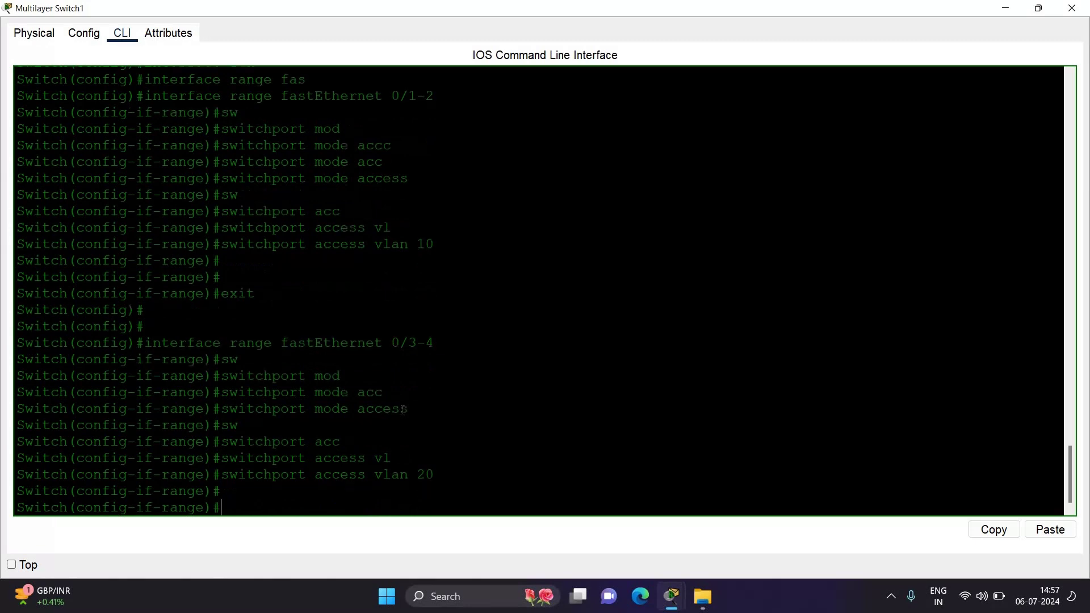
type("exit")
key("Return")
key("Return")
key("Return")
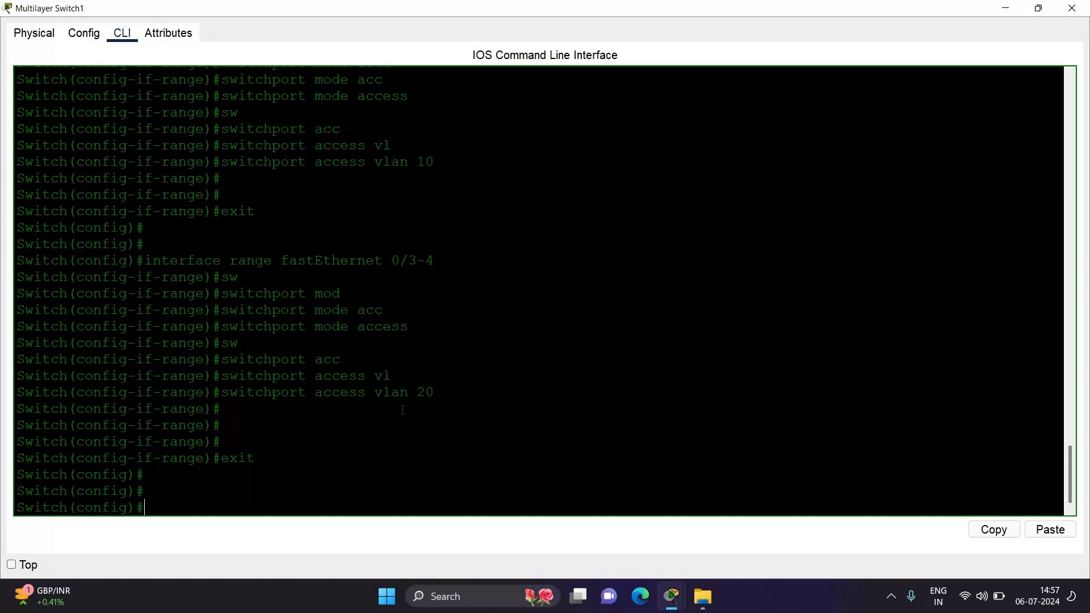
Create a DHCP pool named vlan10 on the switch with ip dhcp pool
type("ip fh")
key("Tab")
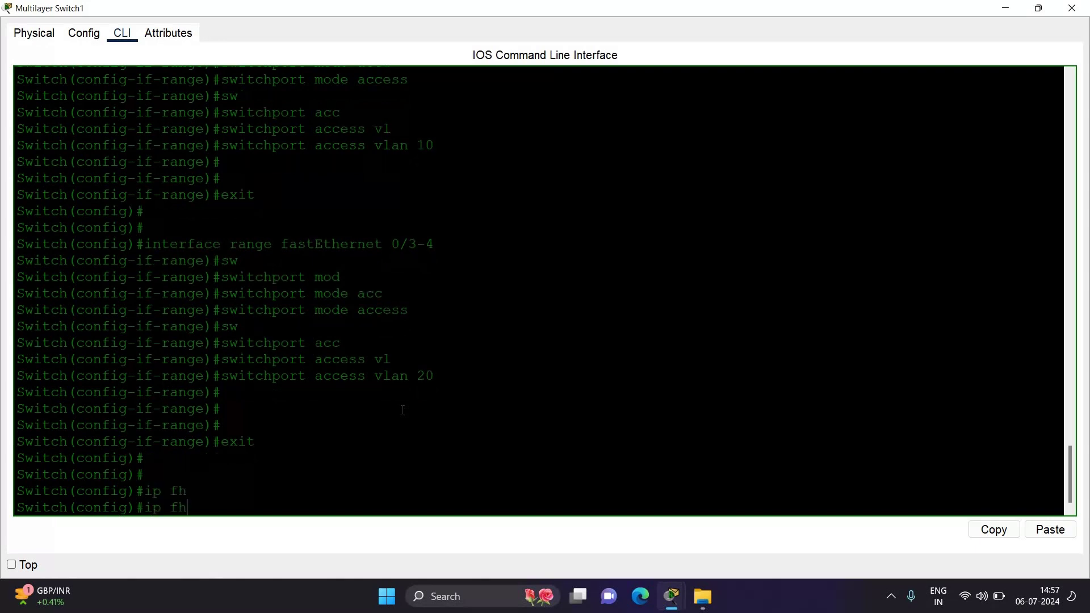
key("BackSpace")
key("BackSpace")
type("dh")
key("Tab")
type("poo")
key("Tab")
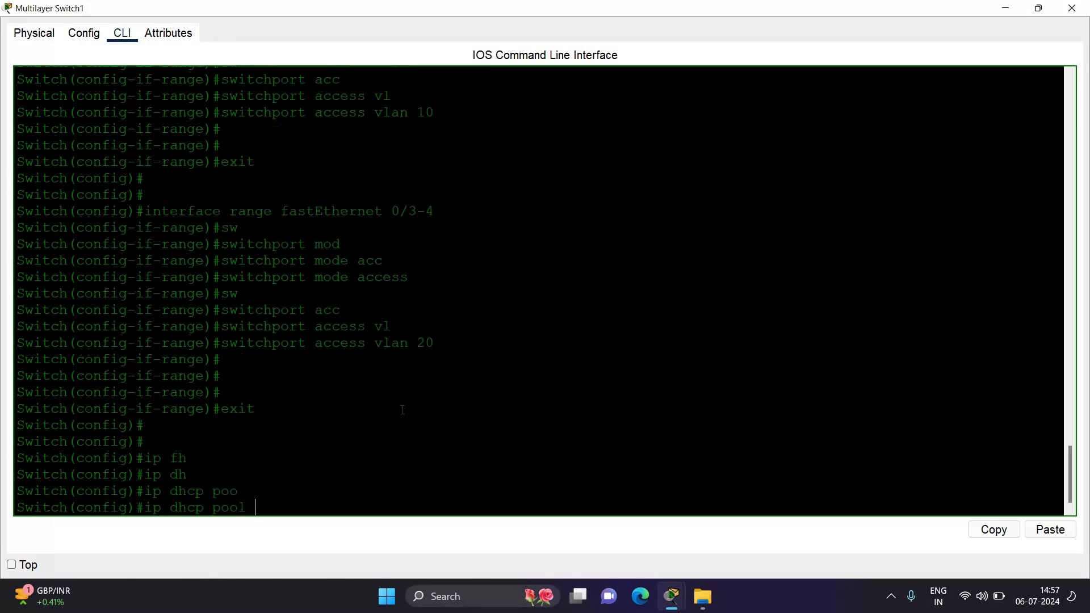
type("vlan10")
key("Return")
Set the vlan10 DHCP pool's network to 192.168.1.0 with subnet mask 255.255.255.0
type("net")
key("Tab")
type("19")
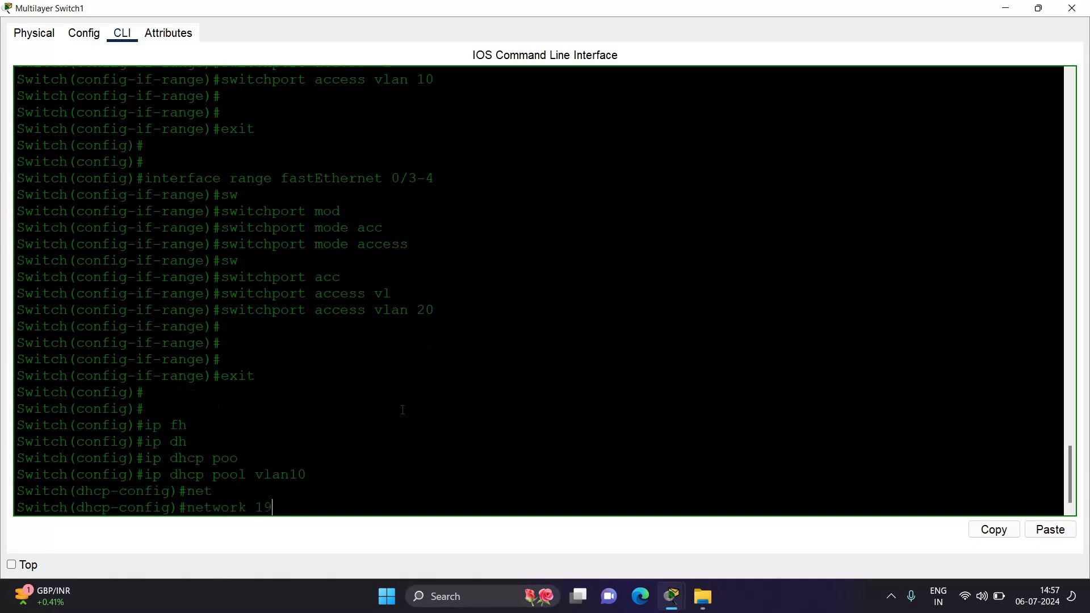
type("2.168.1.0 255.255.255.0")
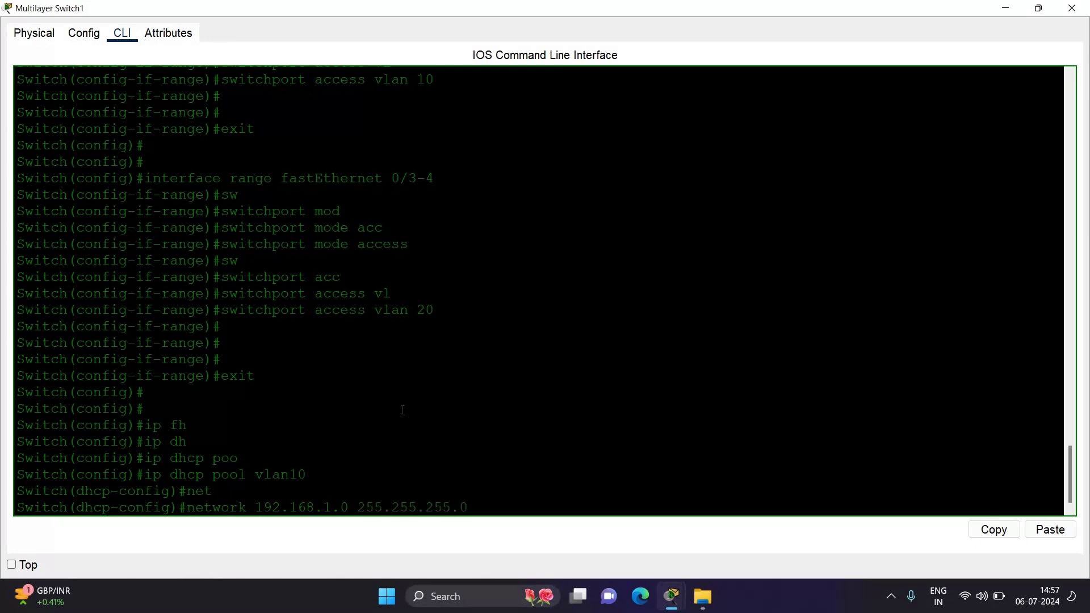
key("Return")
Set the vlan10 DHCP pool's default router to 192.168.1.1
type("def")
key("Tab")
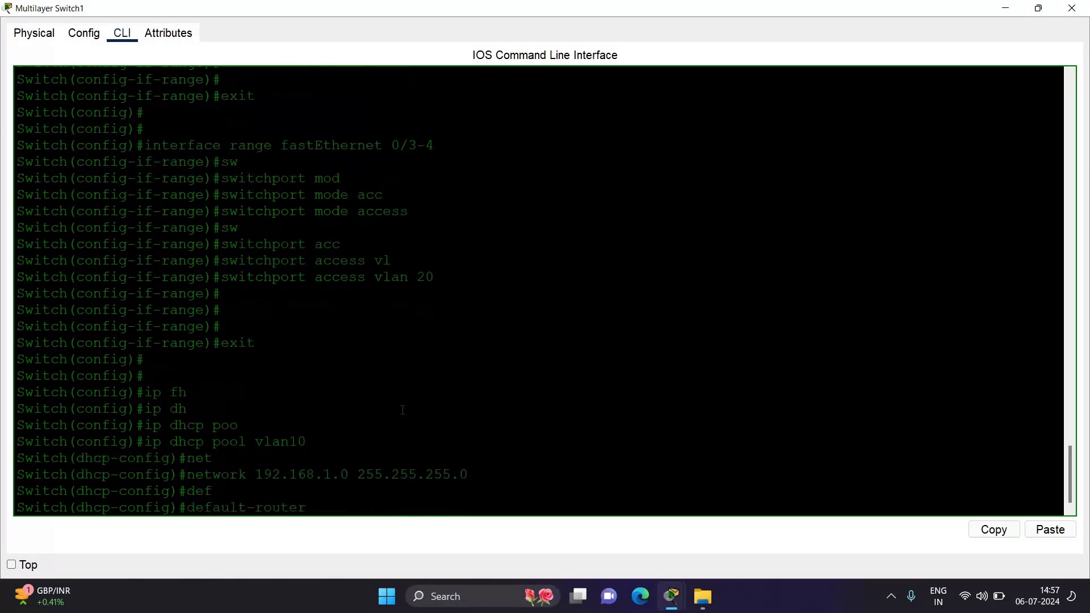
type("192.168.1.1")
key("Return")
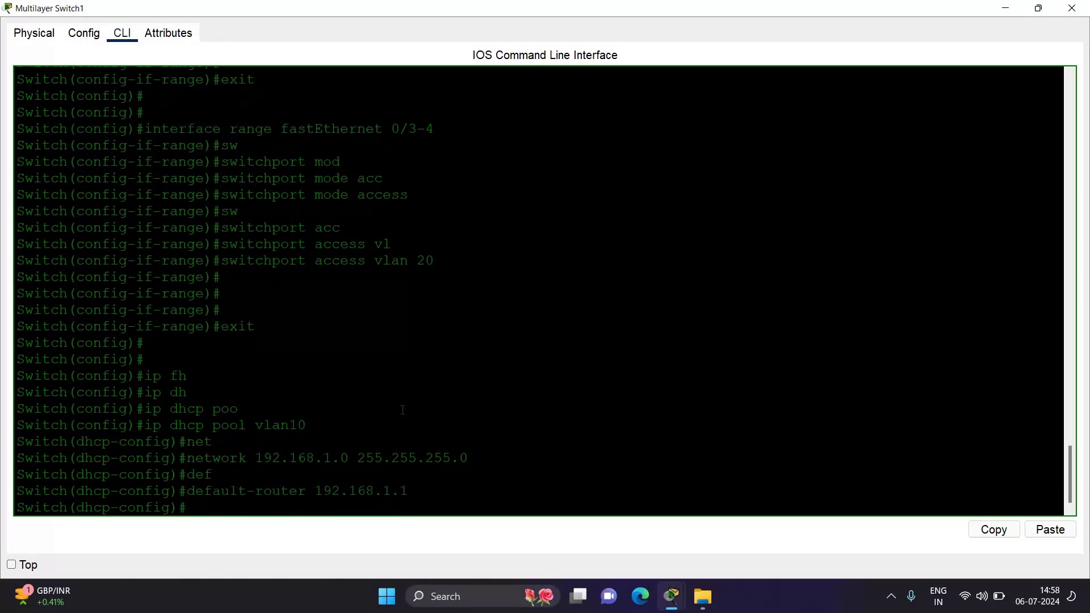
Set the vlan10 DHCP pool's DNS server to 8.8.8.8 and exit DHCP configuration
type("dn")
key("Tab")
type("8.8.8.8")
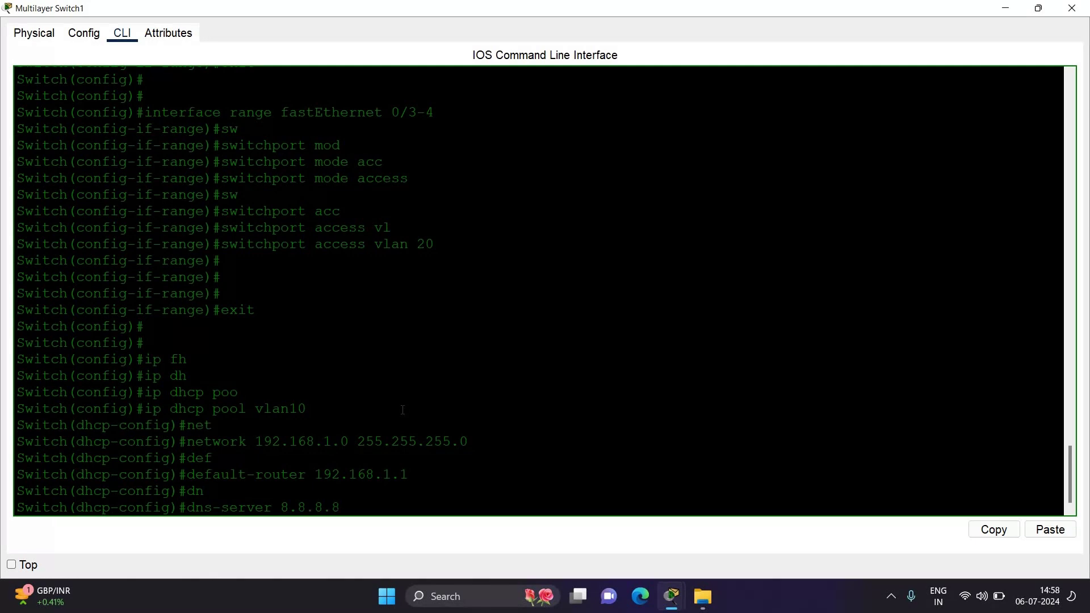
key("Return")
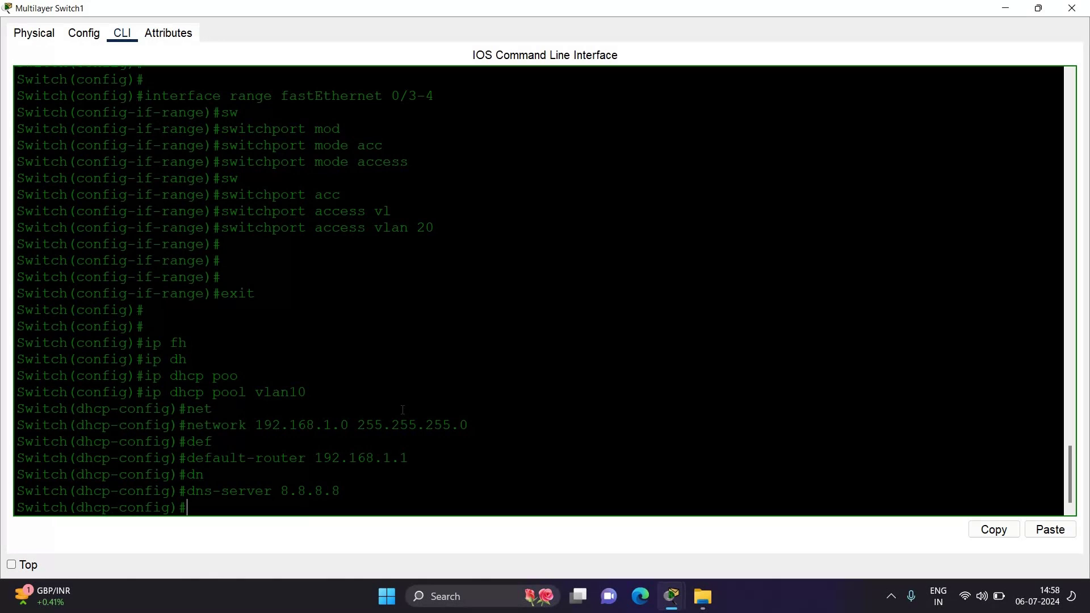
key("Return")
key("Return")
key("Return")
type("exit")
key("Return")
key("Return")
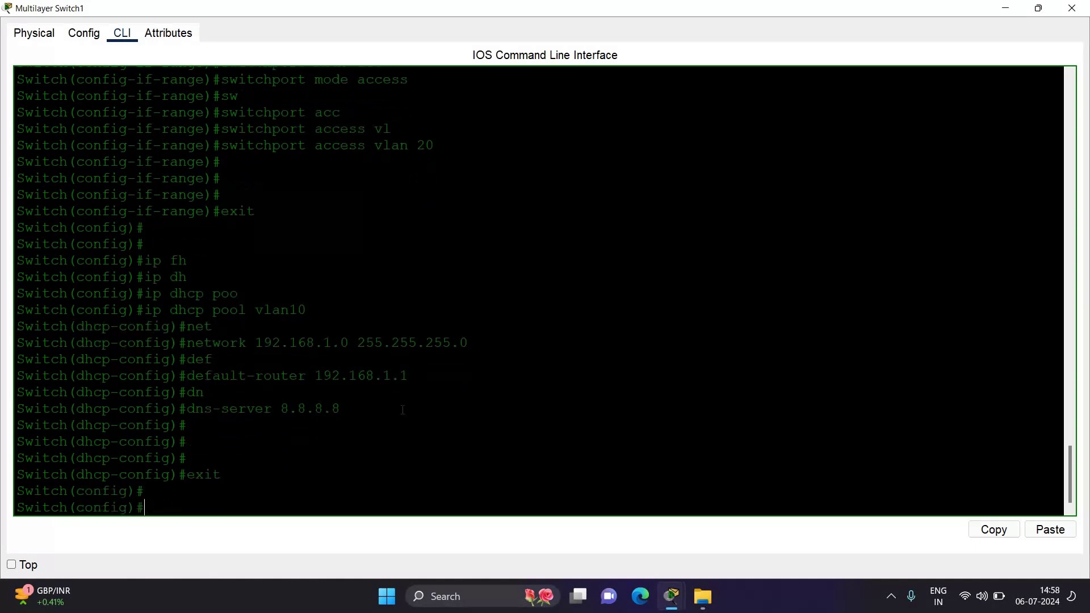
Create a second DHCP pool named vlan20 on the switch with ip dhcp pool
type("ip dh")
key("Tab")
type("poo")
key("Tab")
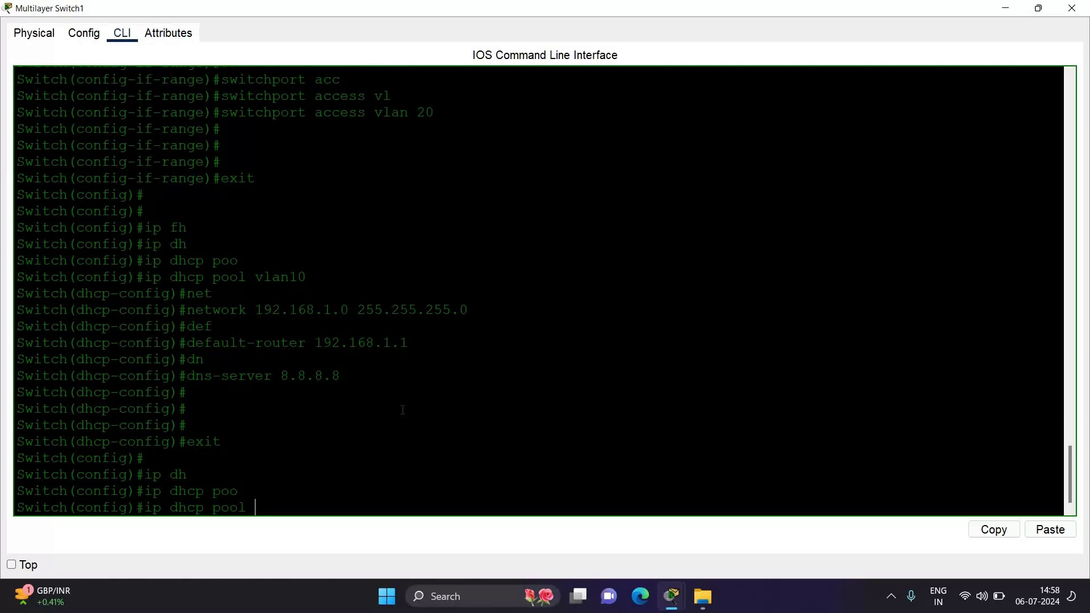
type("vlan20")
key("Return")
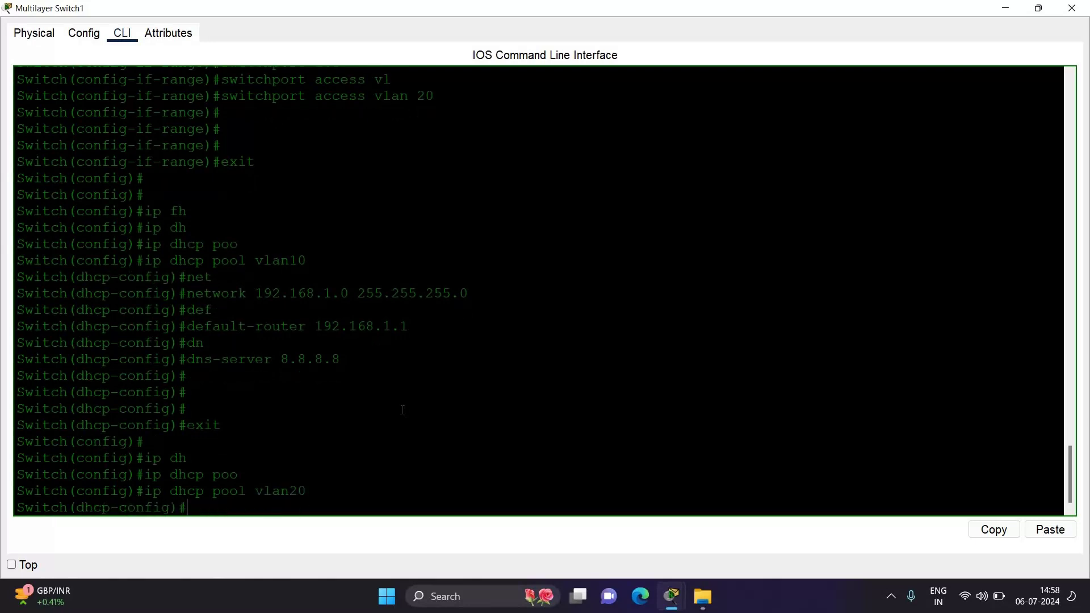
Set the vlan20 DHCP pool's network to 192.168.2.0 with subnet mask 255.255.255.0
type("net")
key("Tab")
type("192.168.")
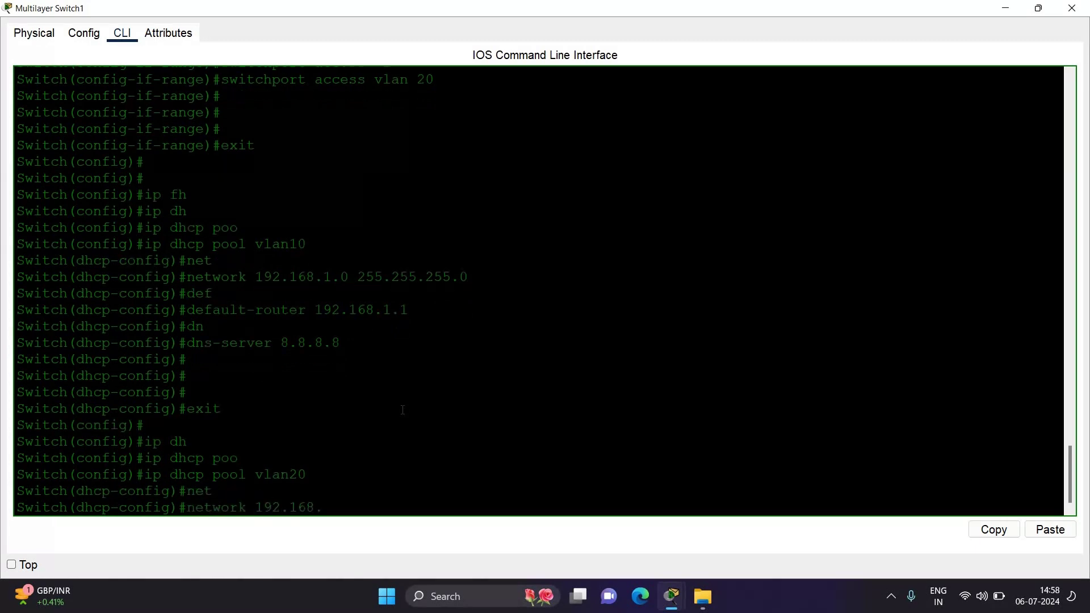
type("2.0 255.255.255.0")
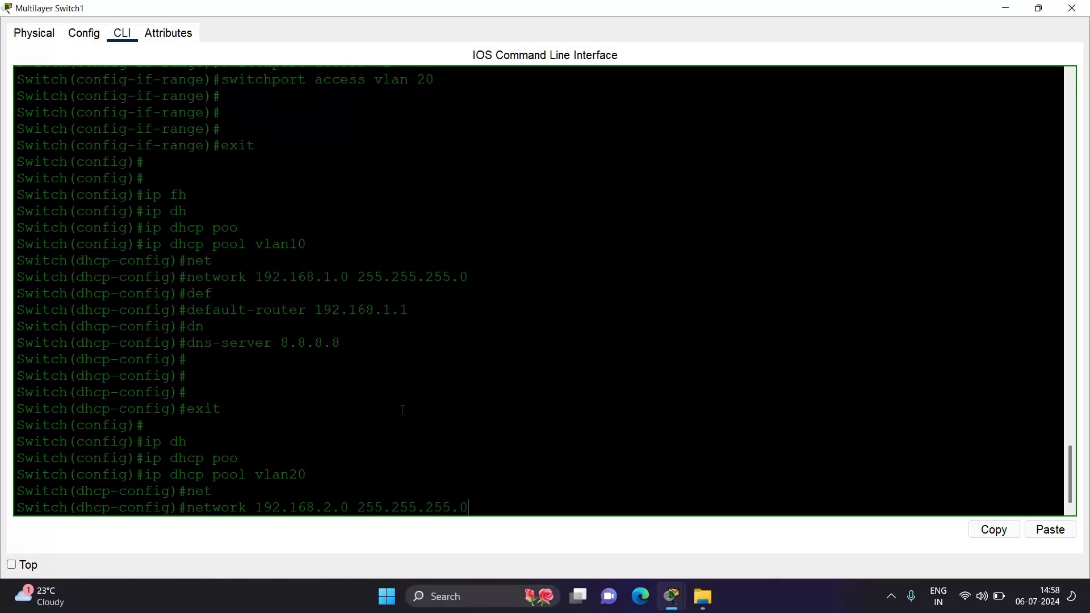
key("Return")
Set the vlan20 DHCP pool's default router to 192.168.2.1
type("def")
key("Tab")
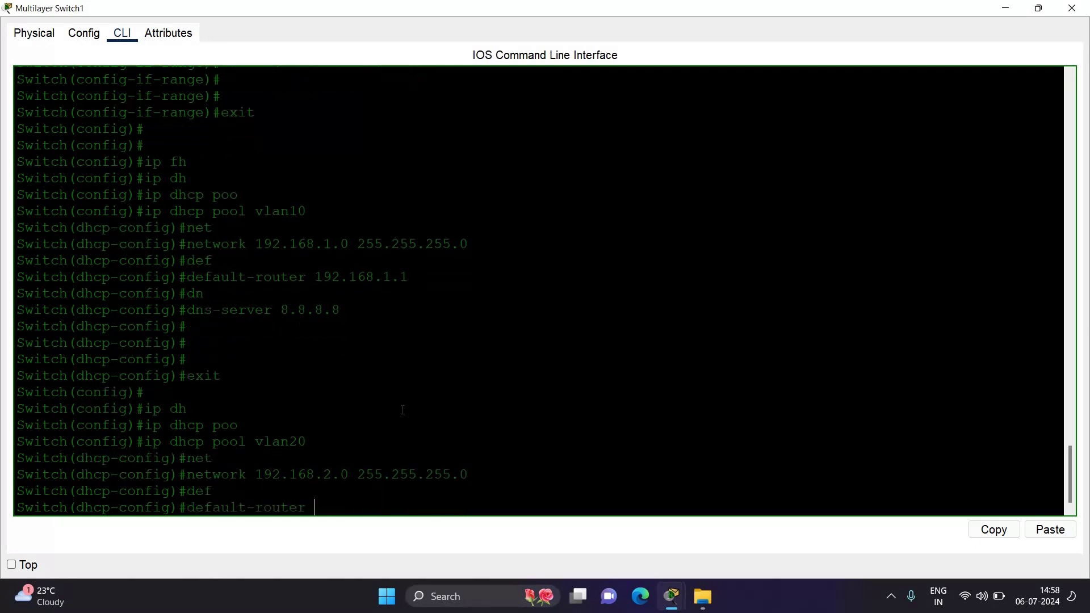
type("192.168.2.1")
key("BackSpace")
type("2.1")
key("Return")
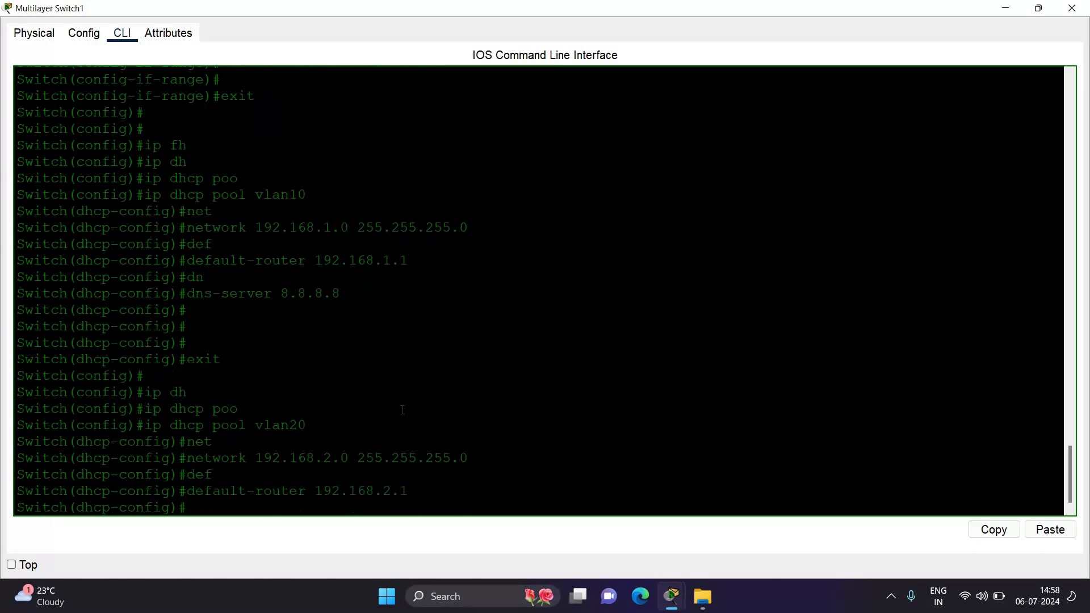
Set the vlan20 DHCP pool's DNS server to 8.8.8.8 and exit DHCP configuration
type("dn")
key("Tab")
type("8")
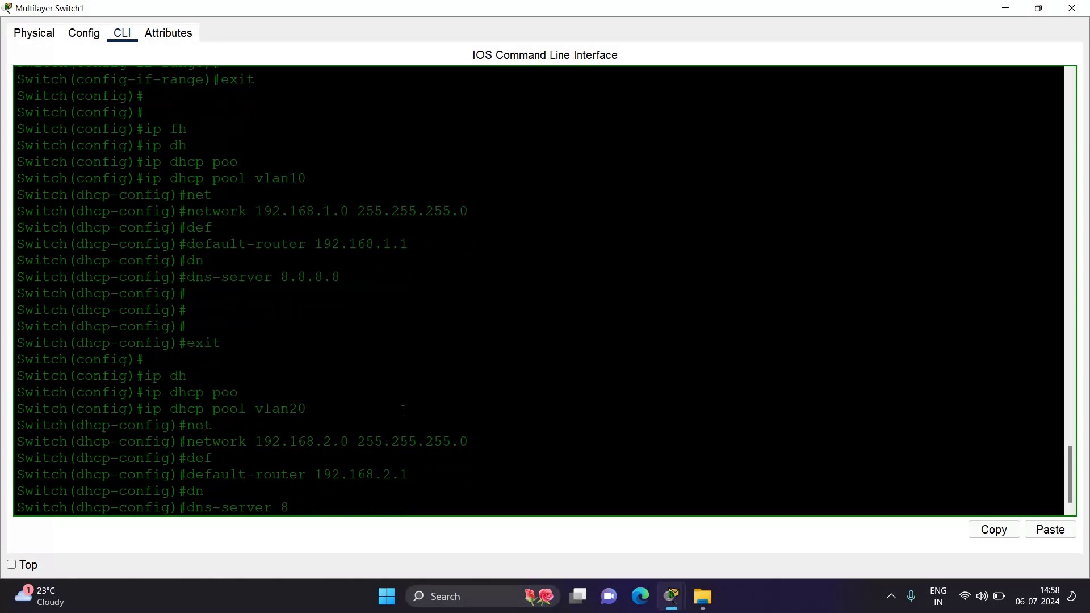
type(".8.8.8")
type("exit")
key("Return")
key("Return")
key("Return")
key("Return")
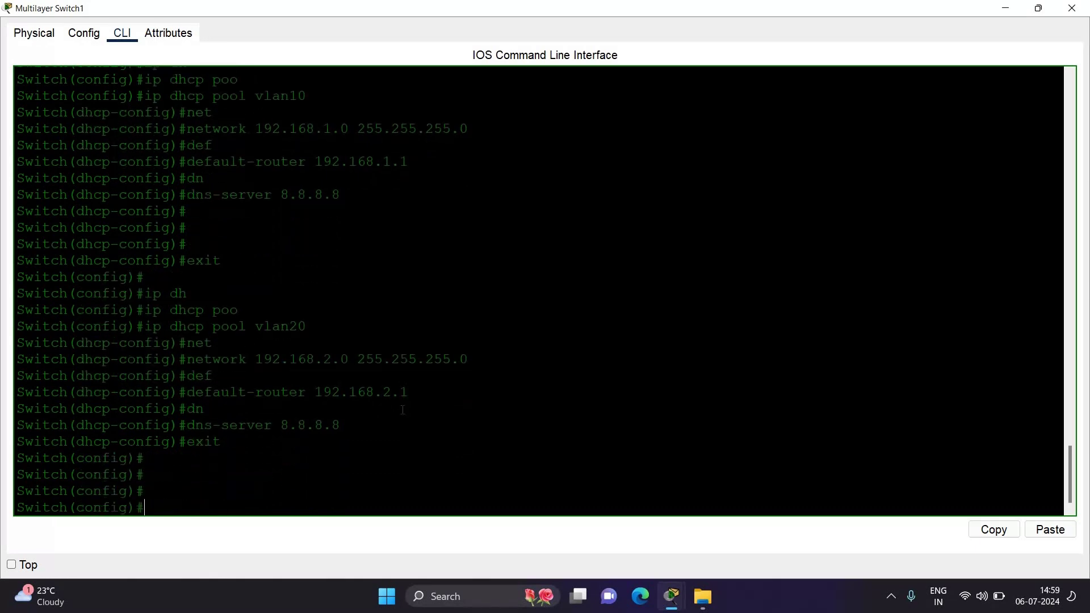
key("Return")
key("Return")
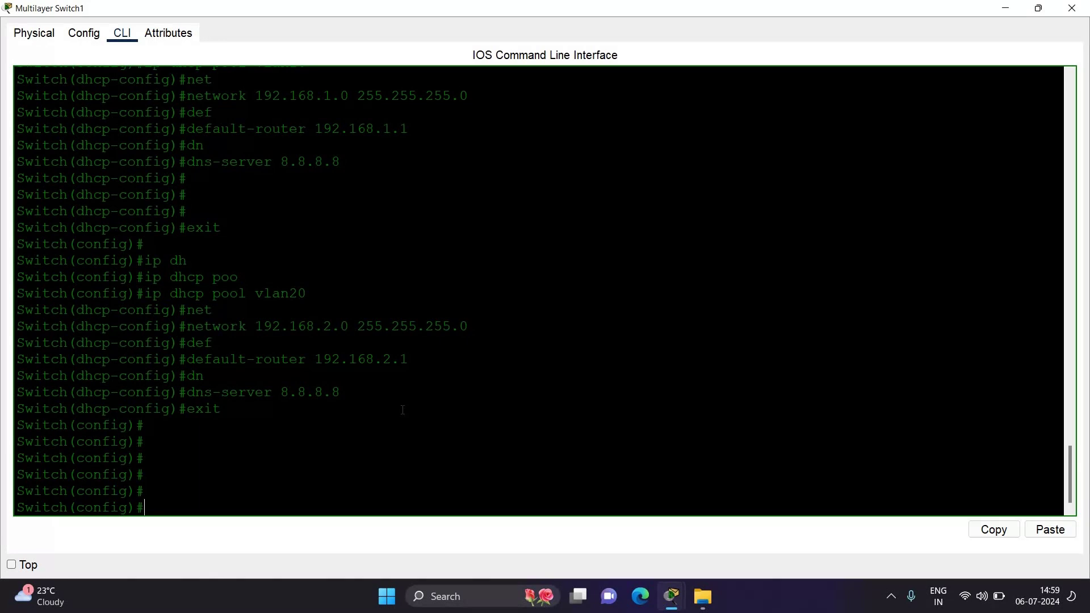
Create the VLAN 10 switch virtual interface and enter its configuration with interface vlan 10
type("int")
key("Tab")
type("vl")
key("Tab")
type("10")
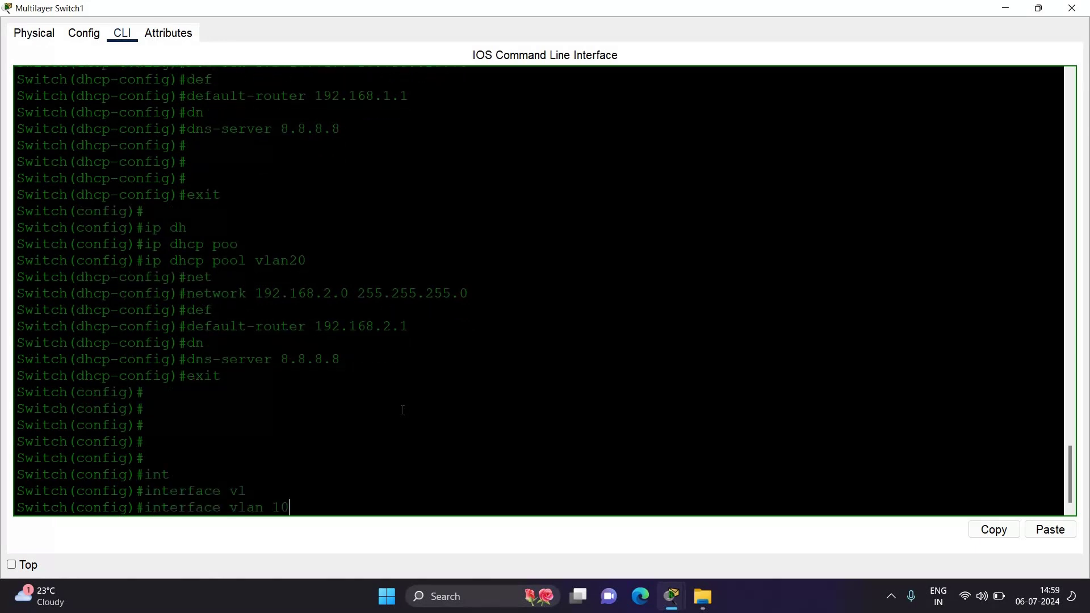
key("Return")
key("Return")
key("Return")
key("Return")
Assign IP address 192.168.1.1 with subnet mask 255.255.255.0 to the VLAN 10 interface and exit interface configuration
type("ip add")
key("Tab")
type("192.168.1.1 255")
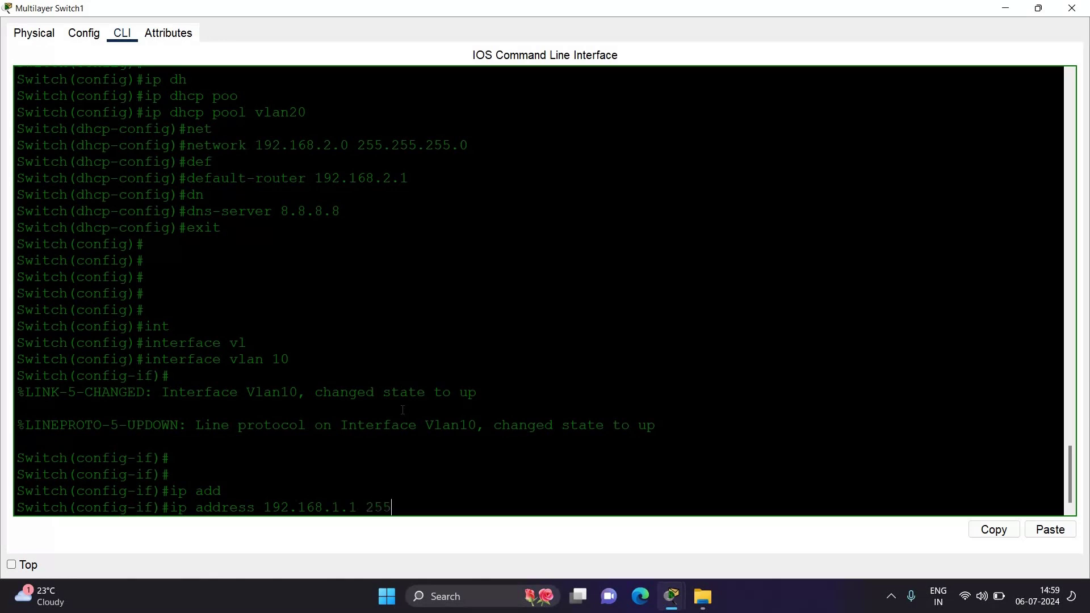
type(".255.255.0")
key("Return")
type("exit")
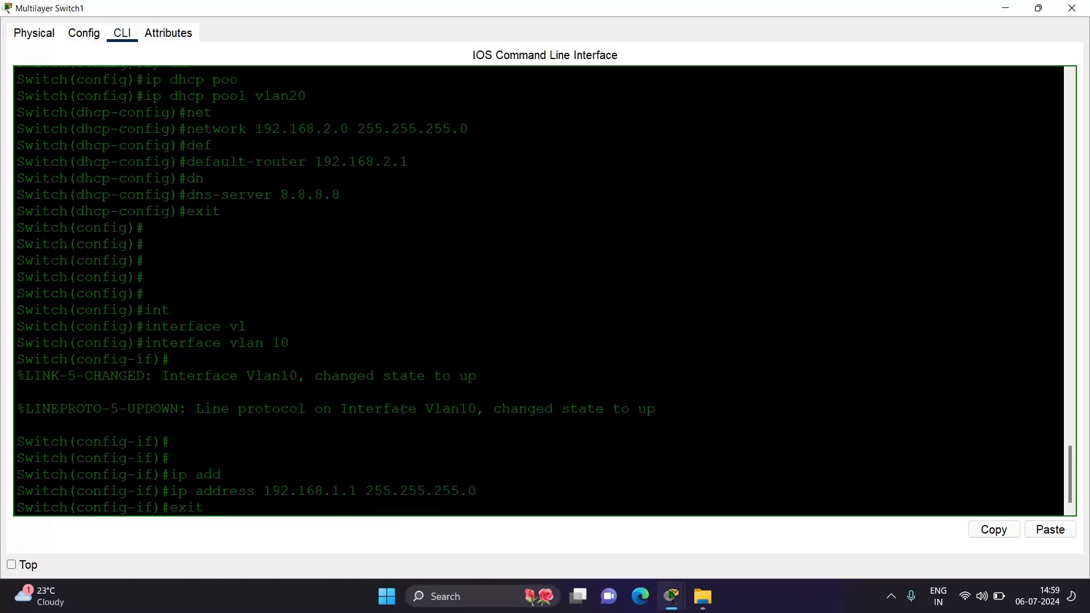
key("Return")
Create the VLAN 20 switch virtual interface and enter its configuration with interface vlan 20
type("int")
key("Tab")
type("vl")
key("Tab")
type("20")
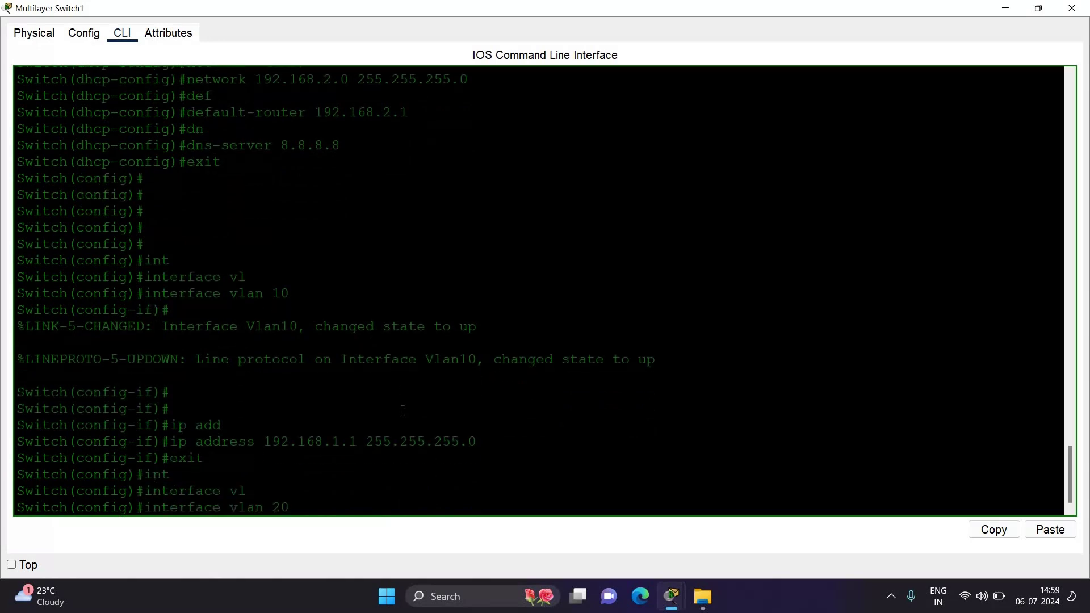
key("Return")
key("Return")
key("Return")
key("Return")
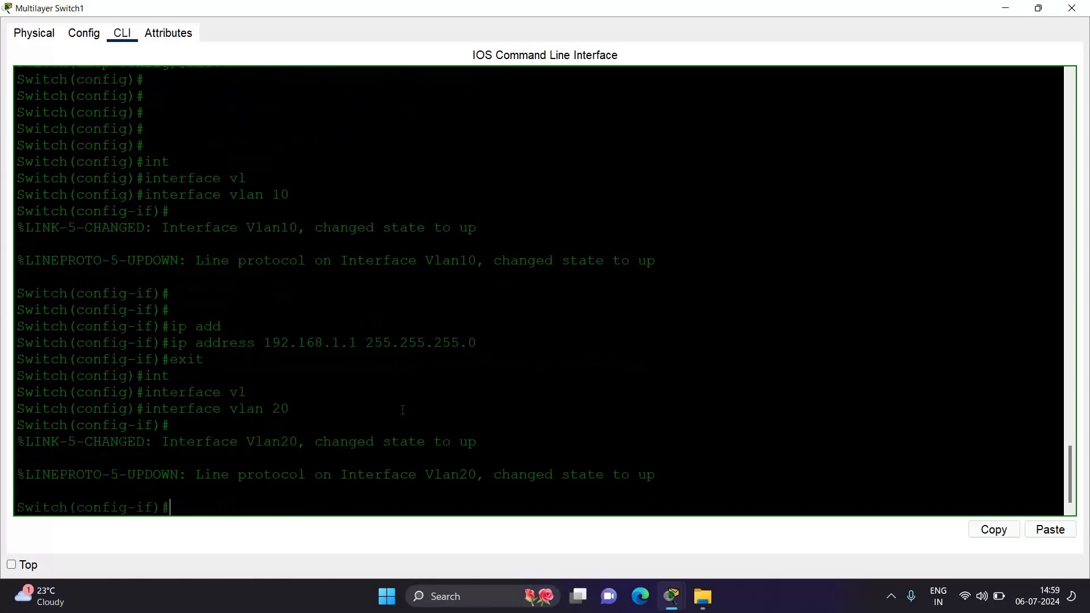
Assign IP address 192.168.2.1 with subnet mask 255.255.255.0 to the VLAN 20 interface and exit interface configuration
type("ip addd")
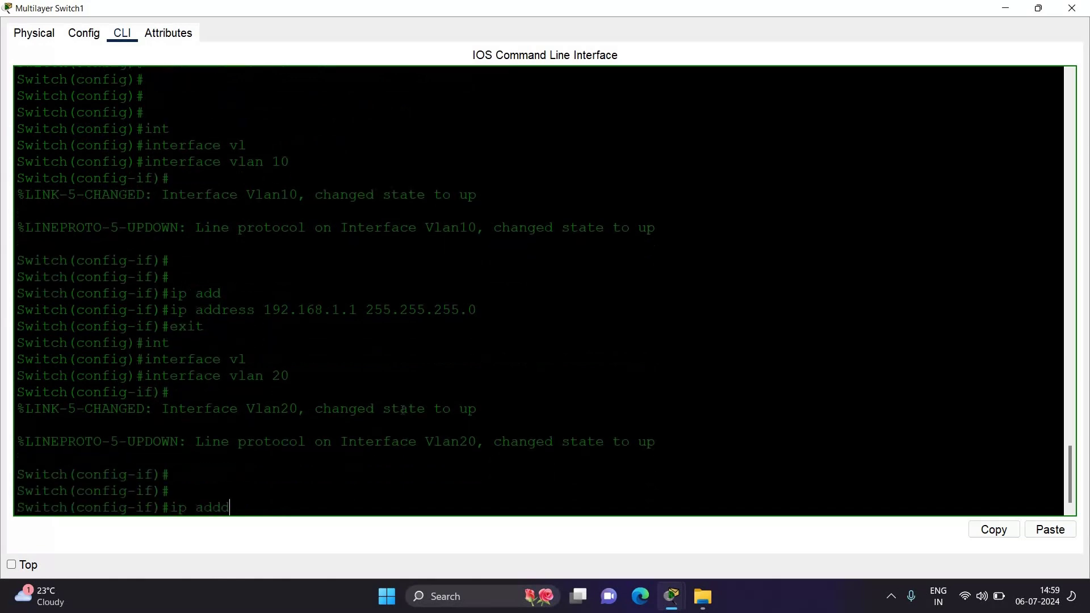
key("Tab")
key("BackSpace")
key("Tab")
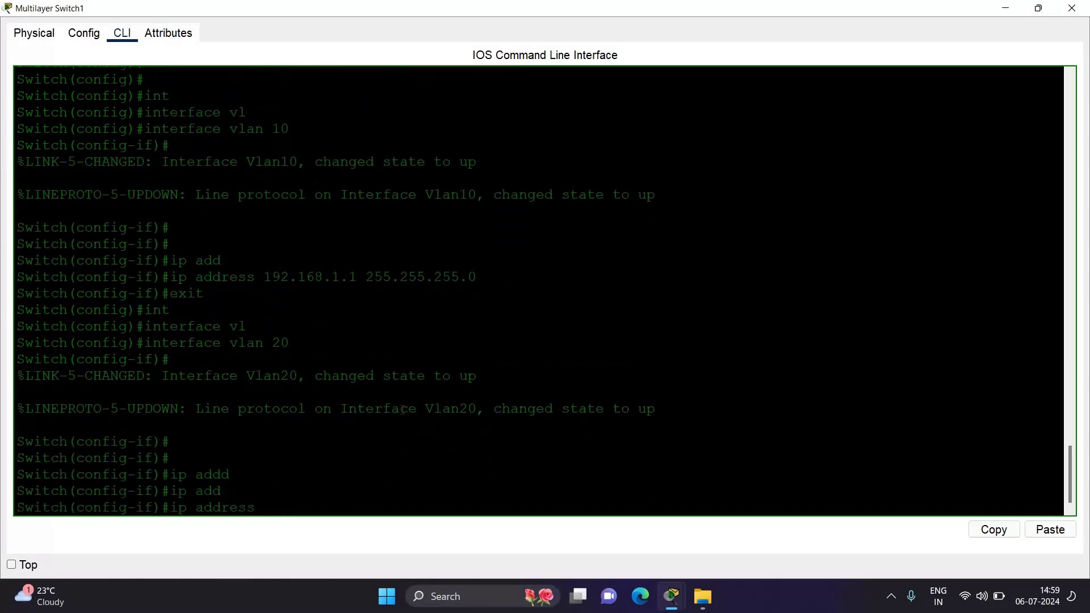
type("192.168.")
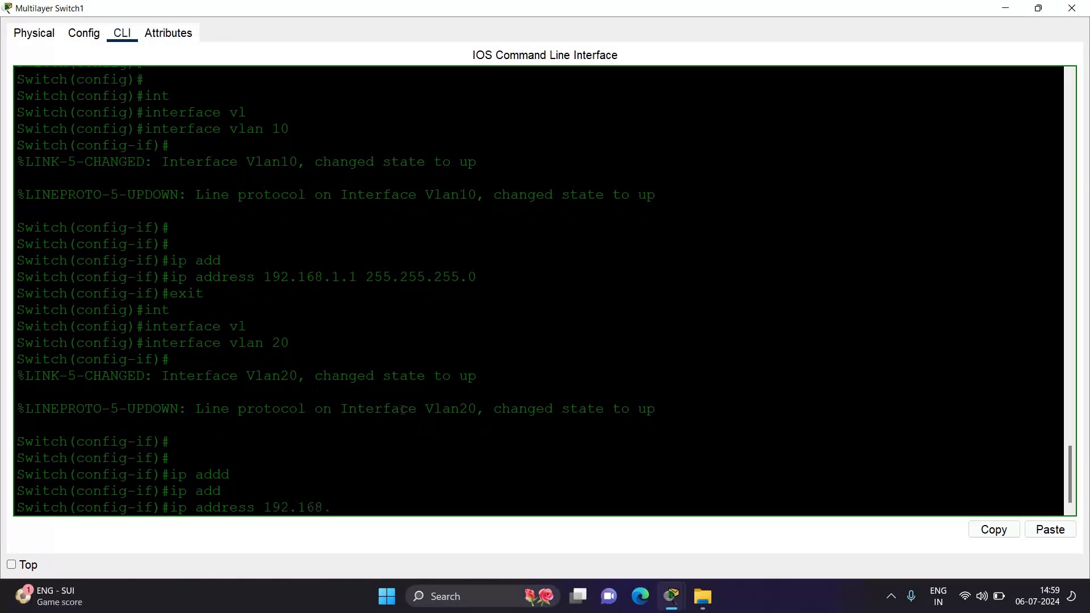
type("2.1 255.255.255.0")
key("Return")
type("exi")
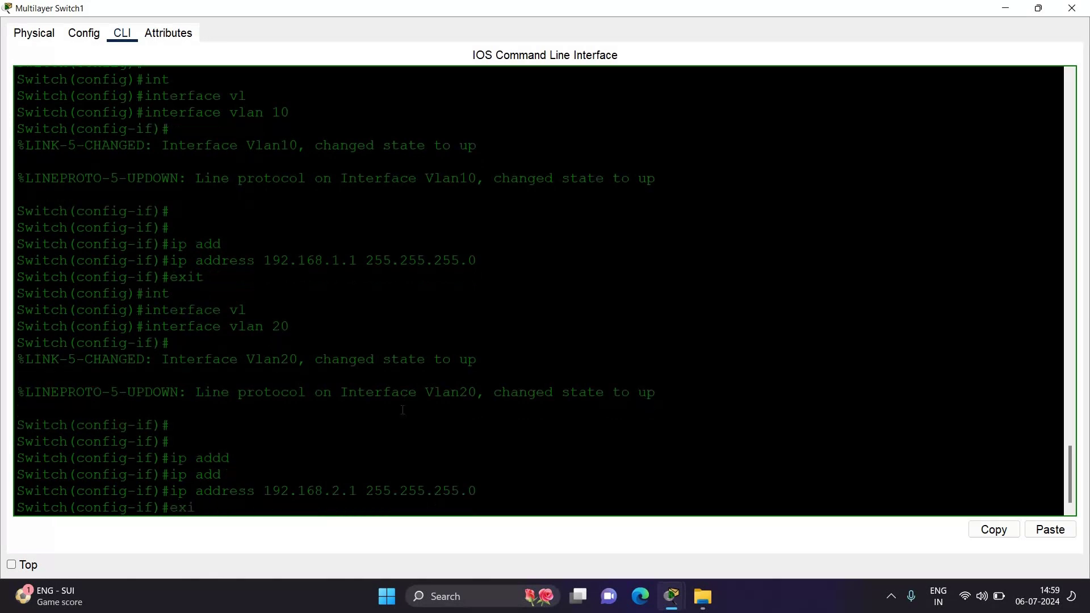
type("t")
key("Return")
key("Return")
key("Return")
key("Return")
key("Return")
key("Return")
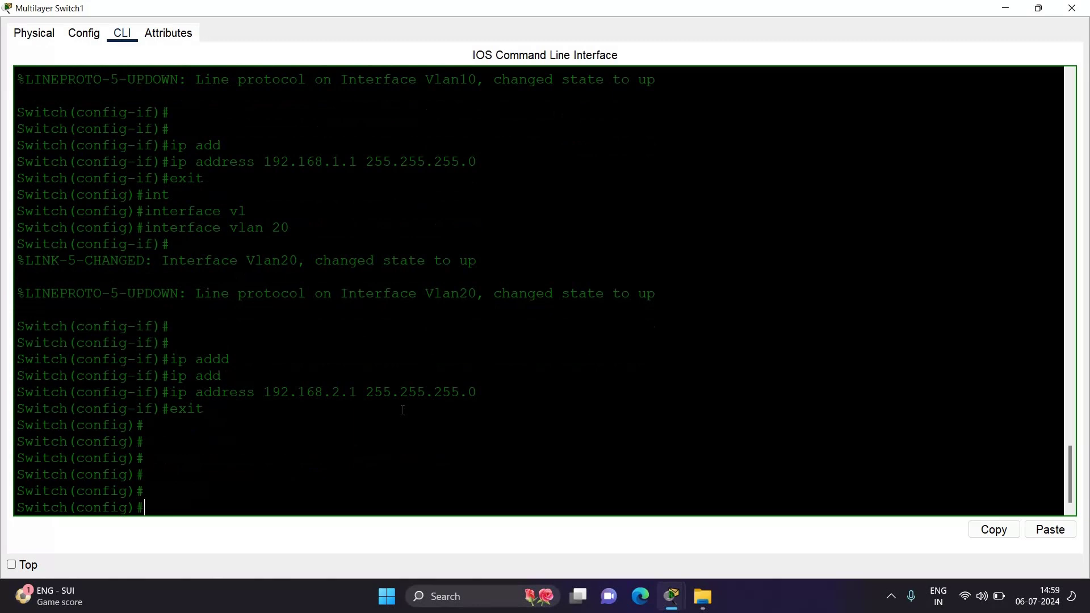
Save the switch configuration with do wr and exit to privileged EXEC mode
type("do wr")
key("Return")
type("exit")
key("Return")
key("Return")
key("Return")
key("Return")
key("Return")
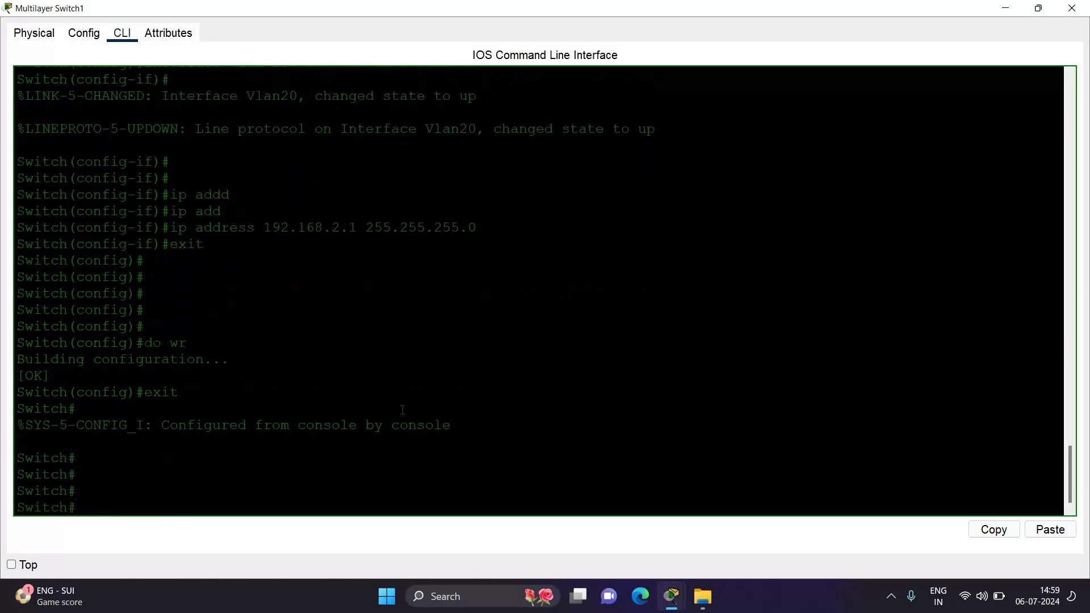
Display the switch's MAC address table with show mac address-table and minimize the switch window
type("sh")
key("Tab")
type("mac add")
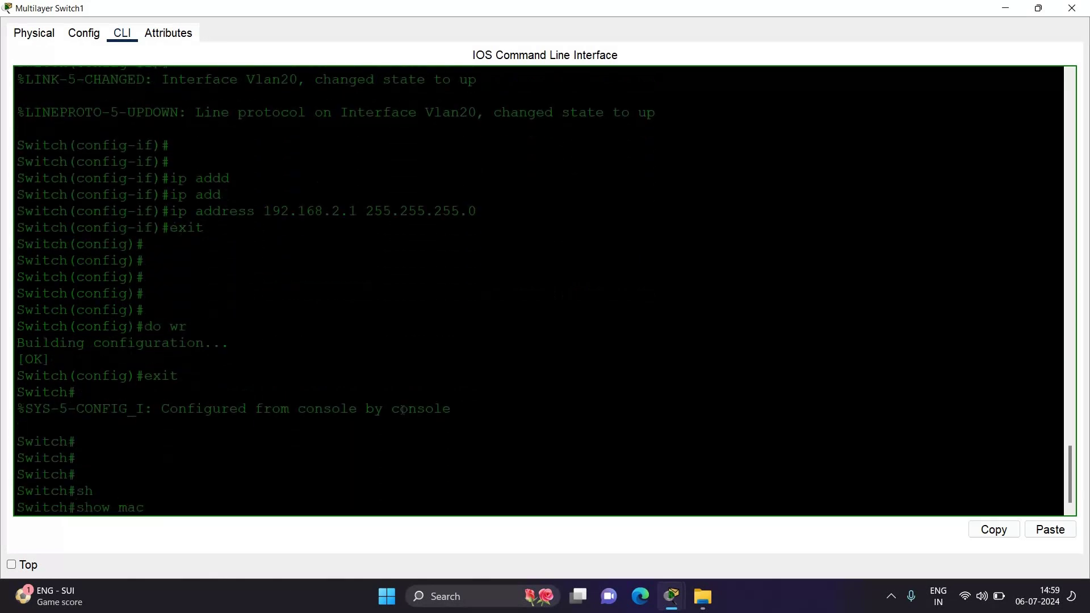
key("Tab")
key("Return")
key("Return")
key("Return")
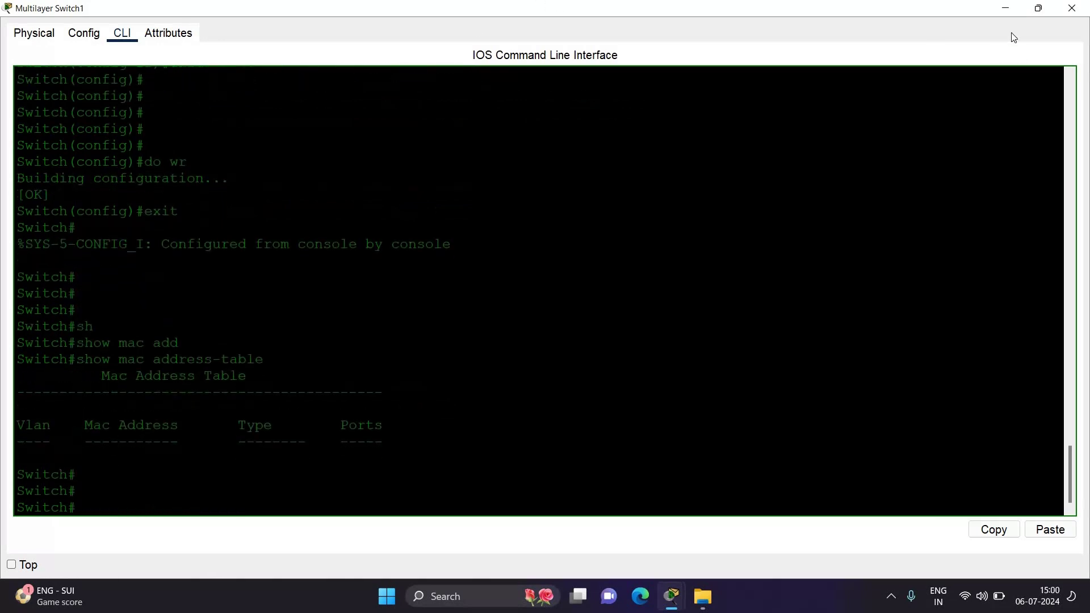
left_click(1004, 9)
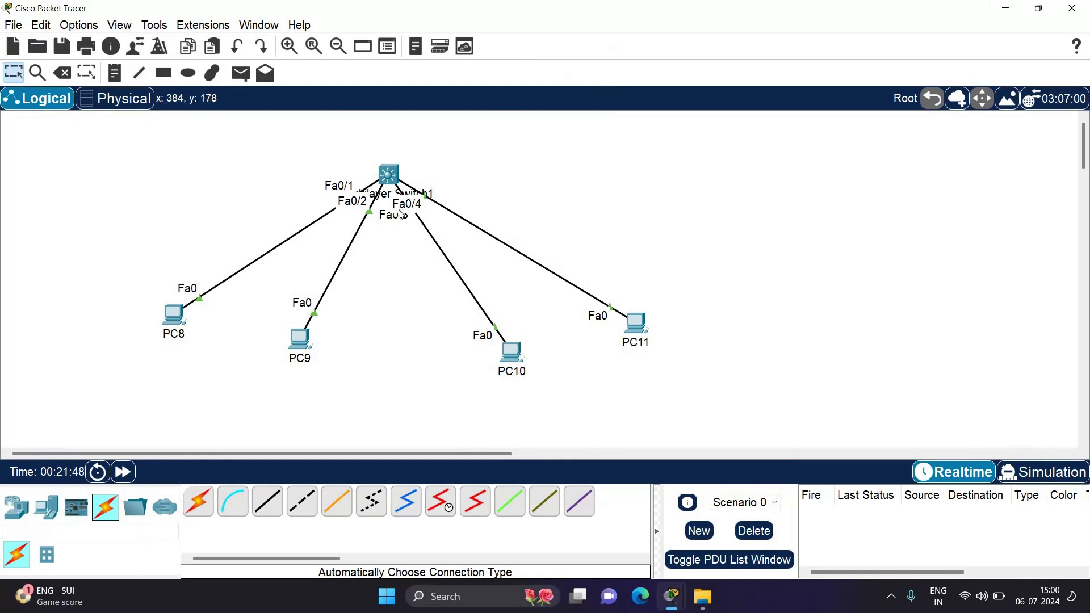
Switch PC8's IP configuration to DHCP so it requests an address, and close the PC8 window
left_click(172, 316)
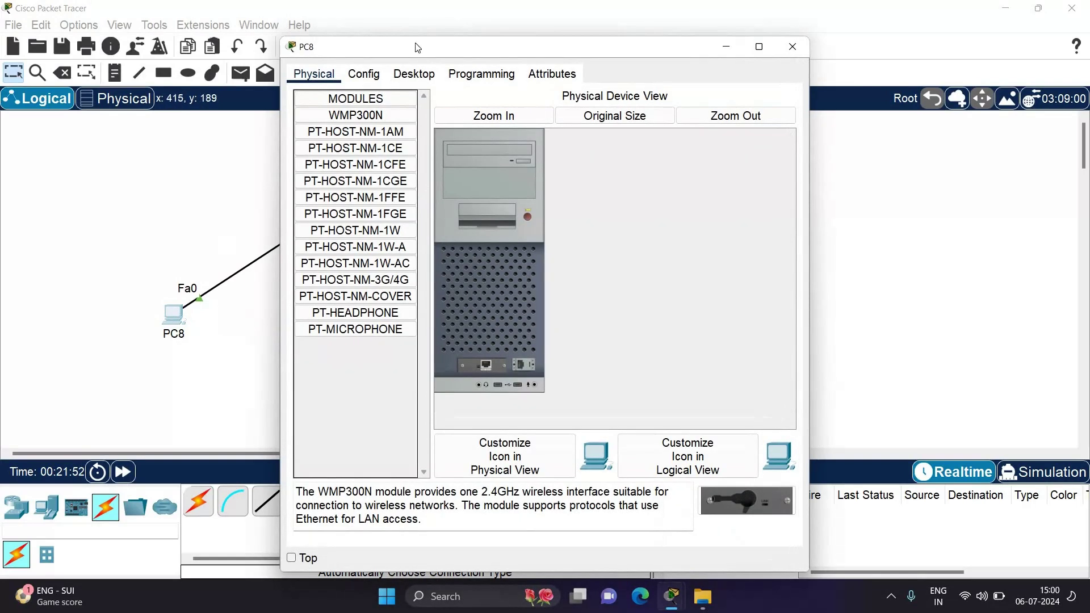
left_click(414, 77)
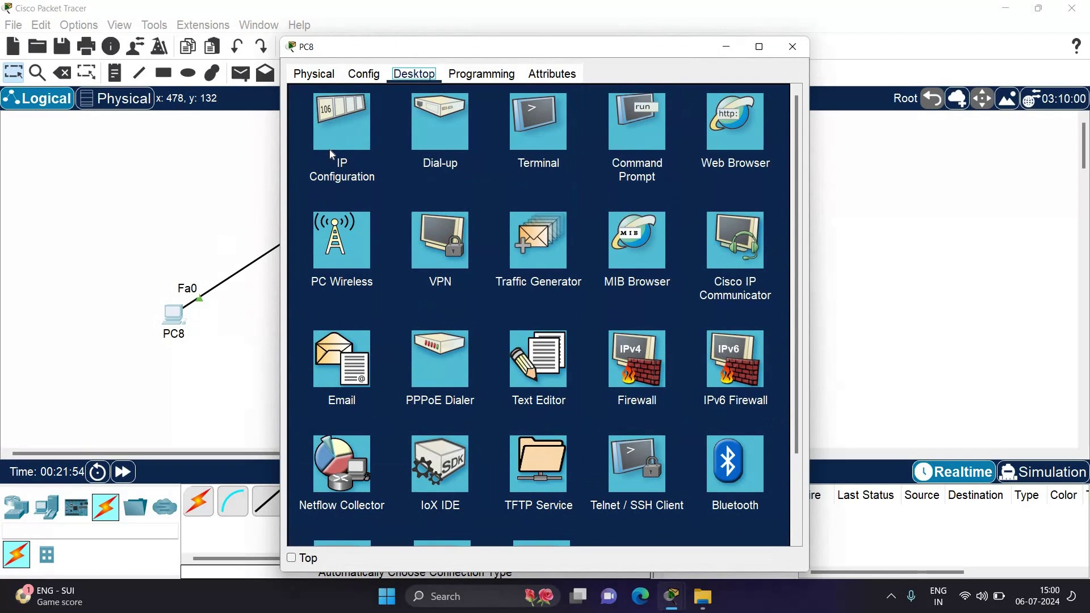
left_click(329, 149)
left_click(305, 151)
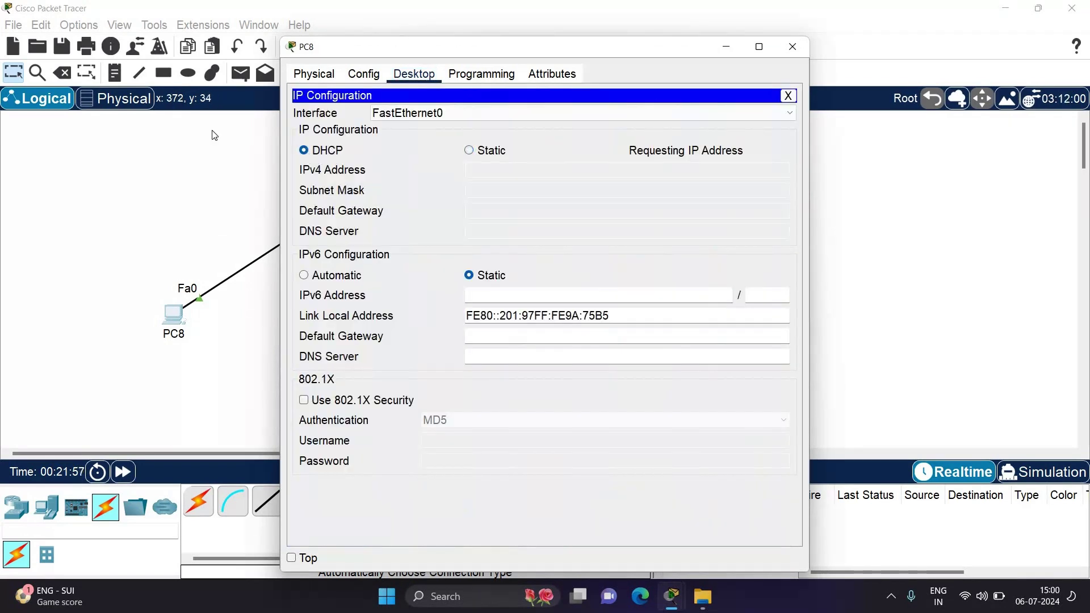
left_click(459, 173)
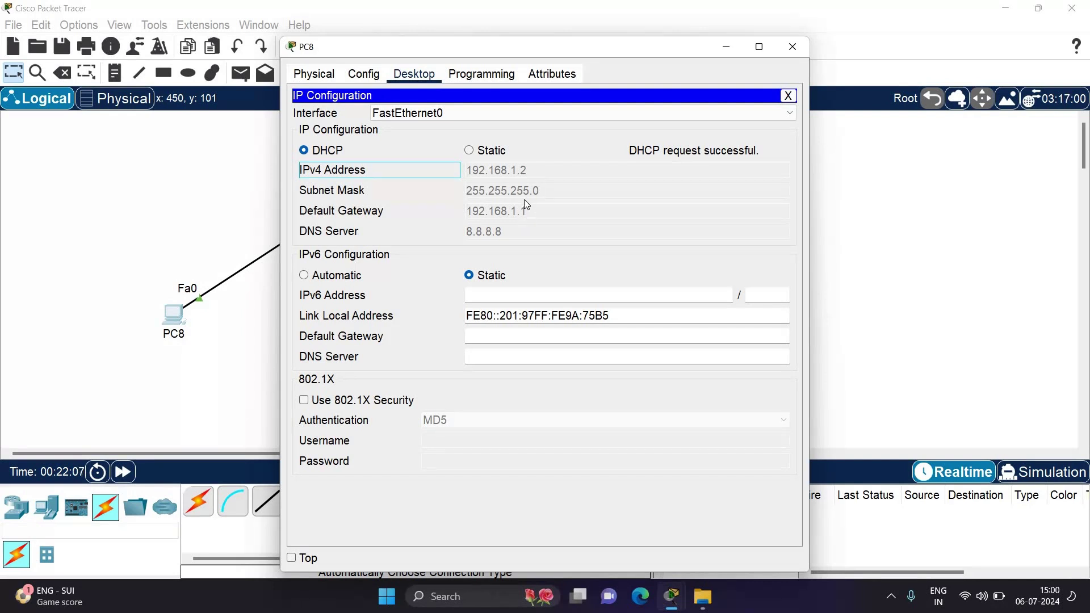
left_click(792, 47)
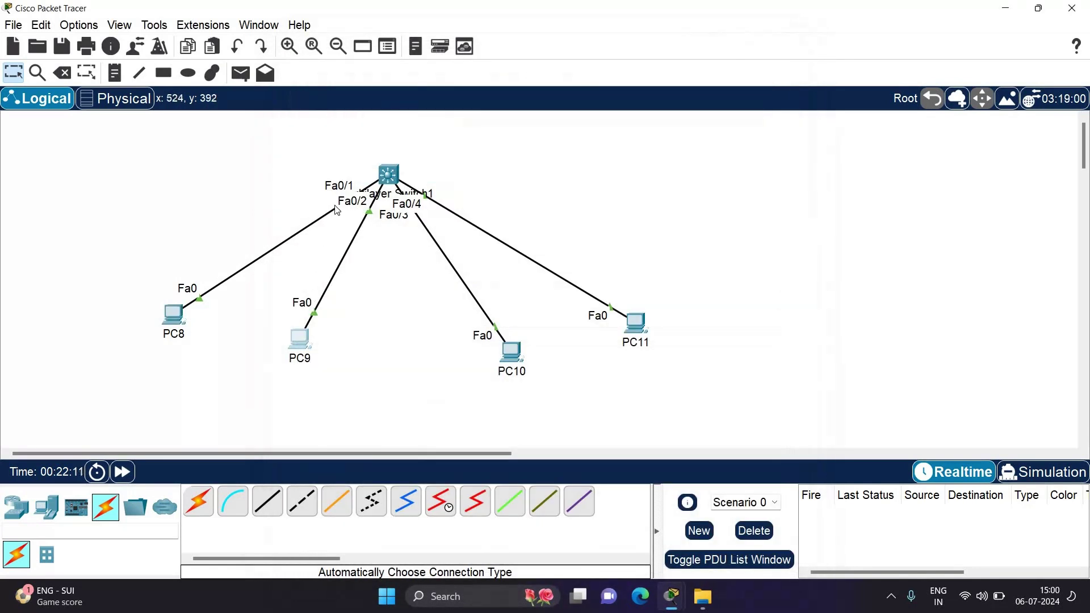
Switch PC9's IP configuration to DHCP so it requests an address, and close the PC9 window
left_click(301, 338)
left_click(413, 74)
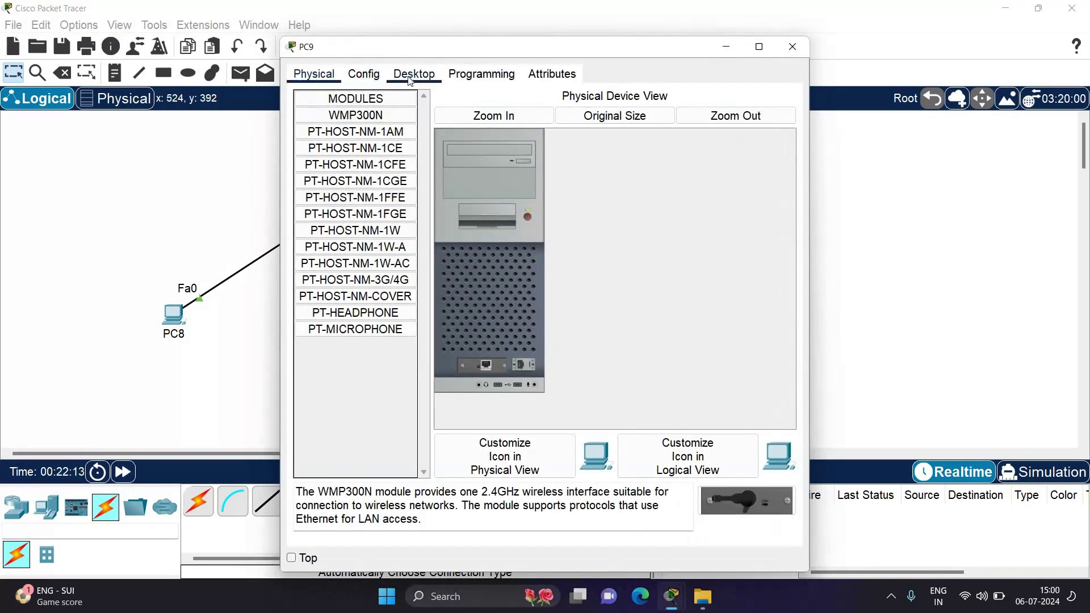
left_click(373, 136)
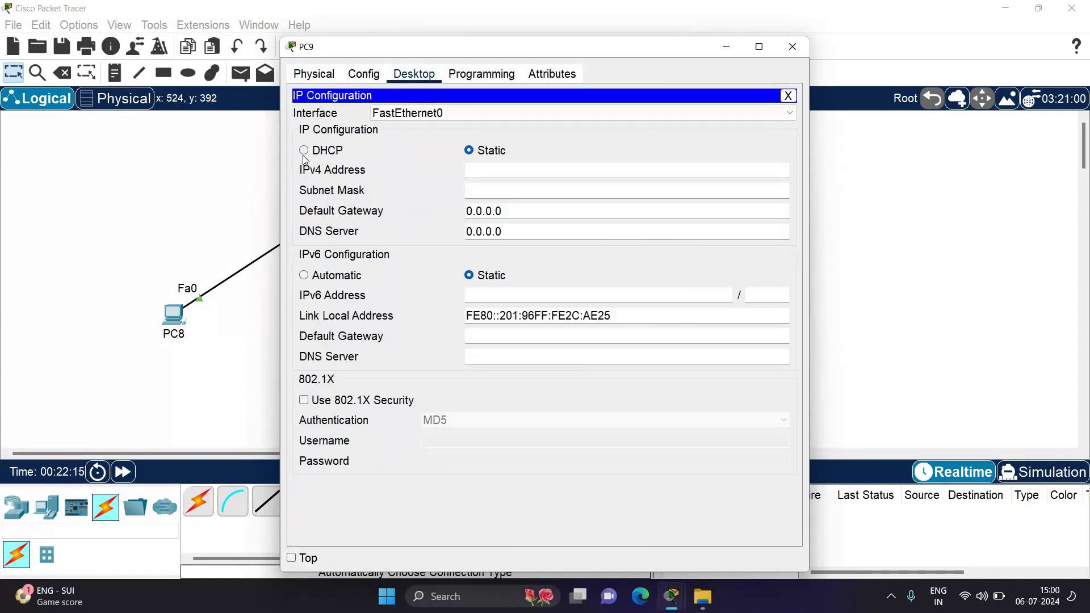
left_click(303, 151)
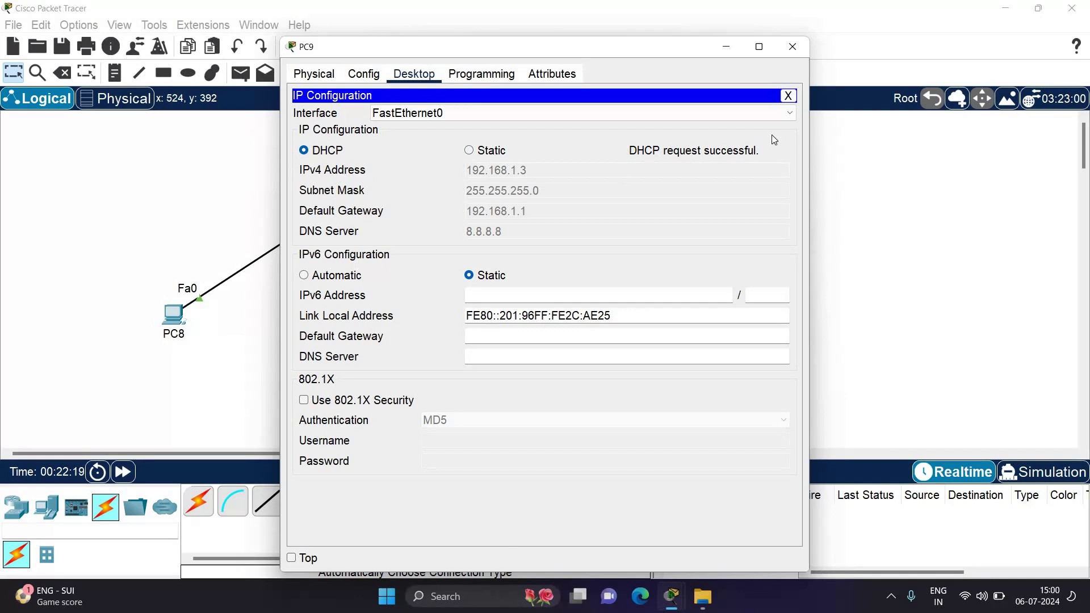
left_click(790, 47)
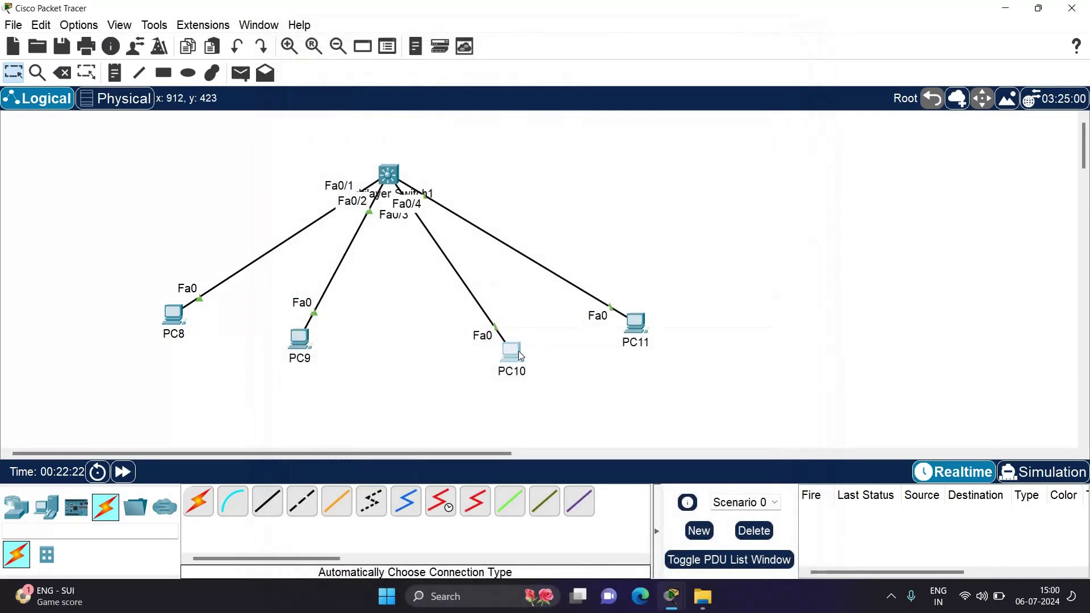
Switch PC10's IP configuration to DHCP so it requests an address, and close the PC10 window
left_click(519, 351)
left_click(414, 74)
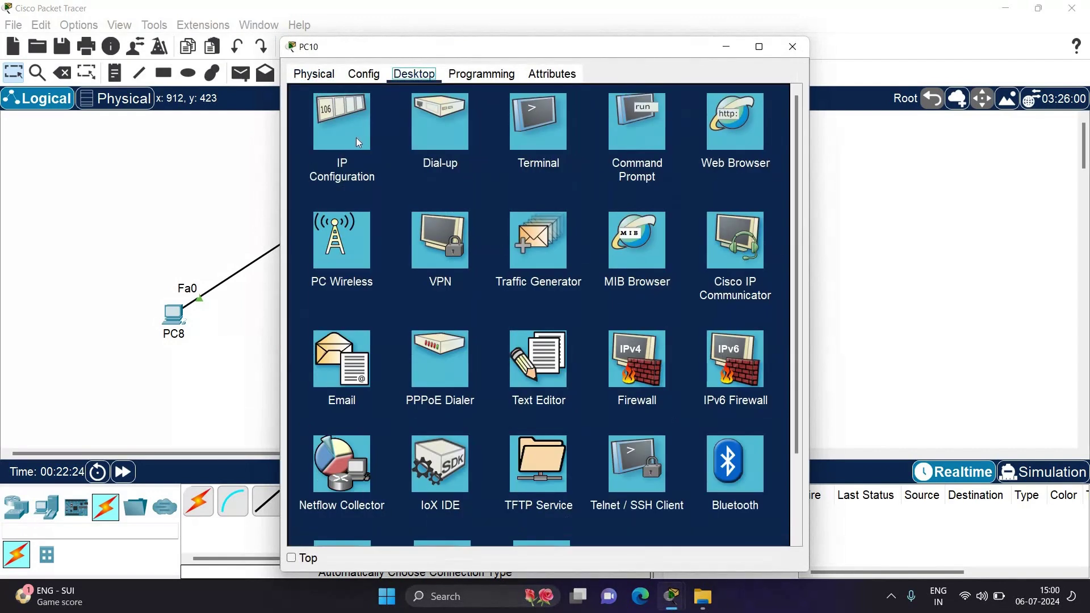
left_click(356, 137)
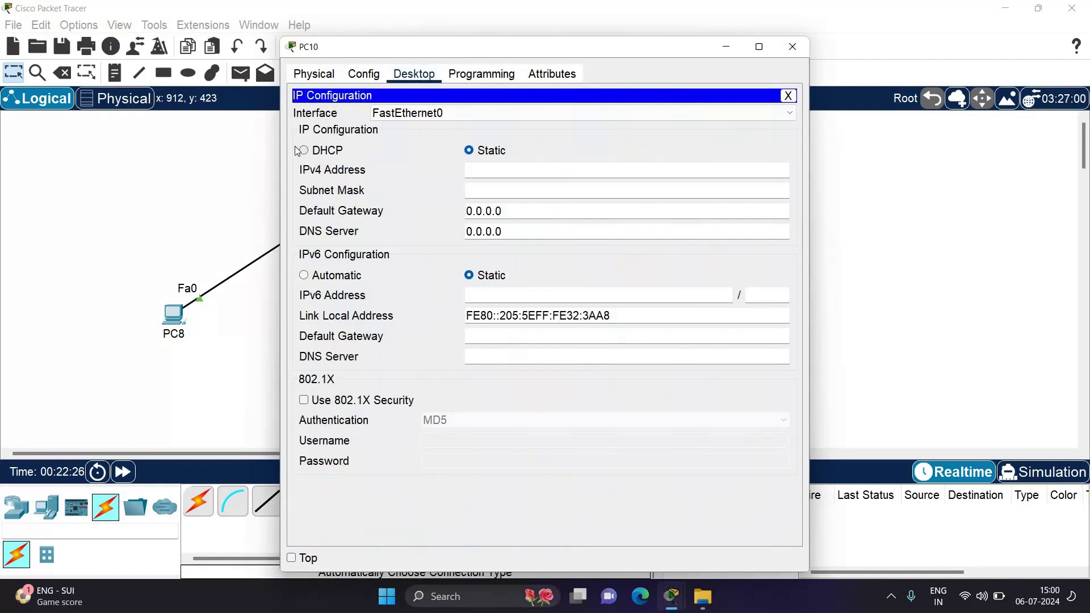
left_click(302, 150)
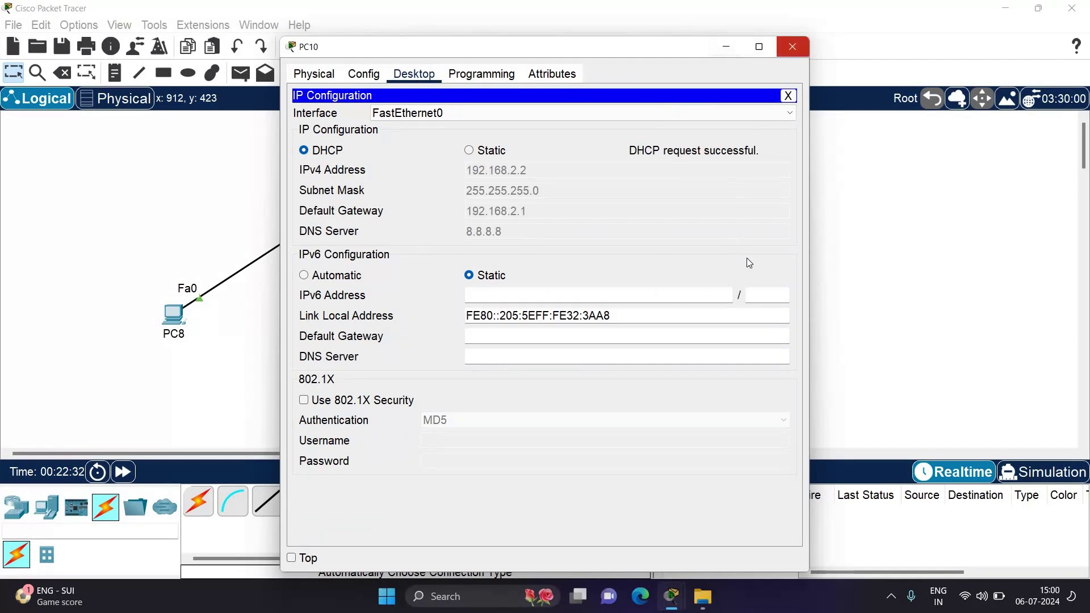
left_click(792, 47)
Switch PC11's IP configuration to DHCP so it requests an address, and close the PC11 window
left_click(613, 339)
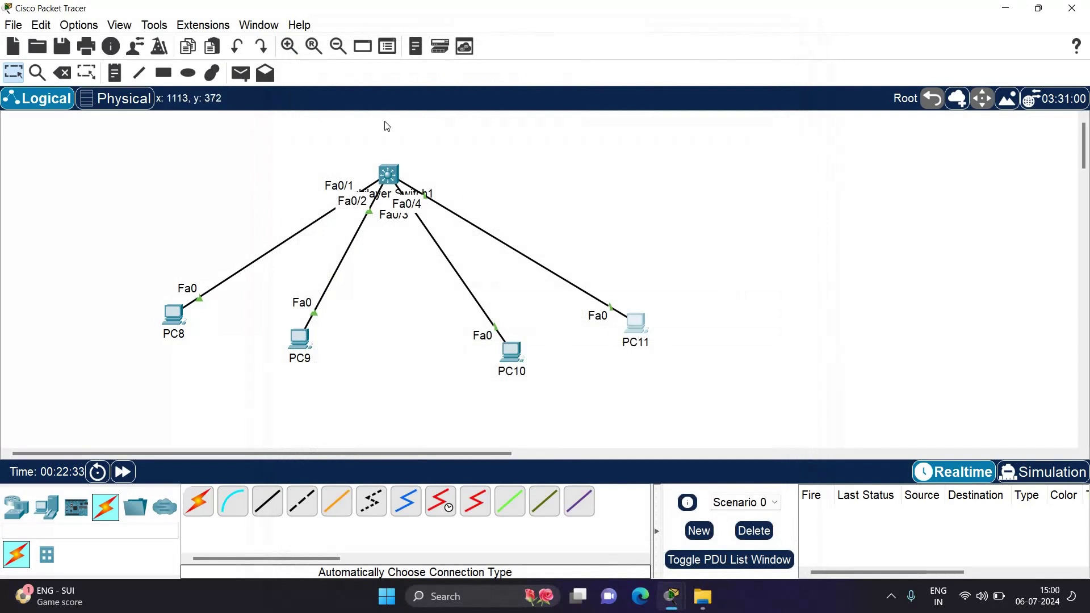
left_click(414, 74)
left_click(313, 152)
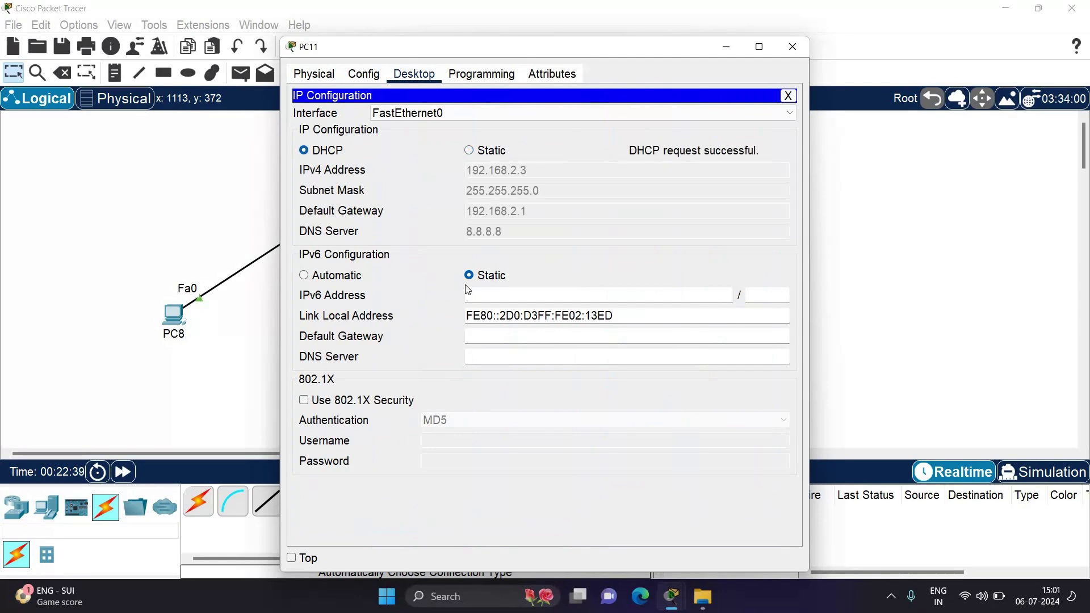
left_click(793, 47)
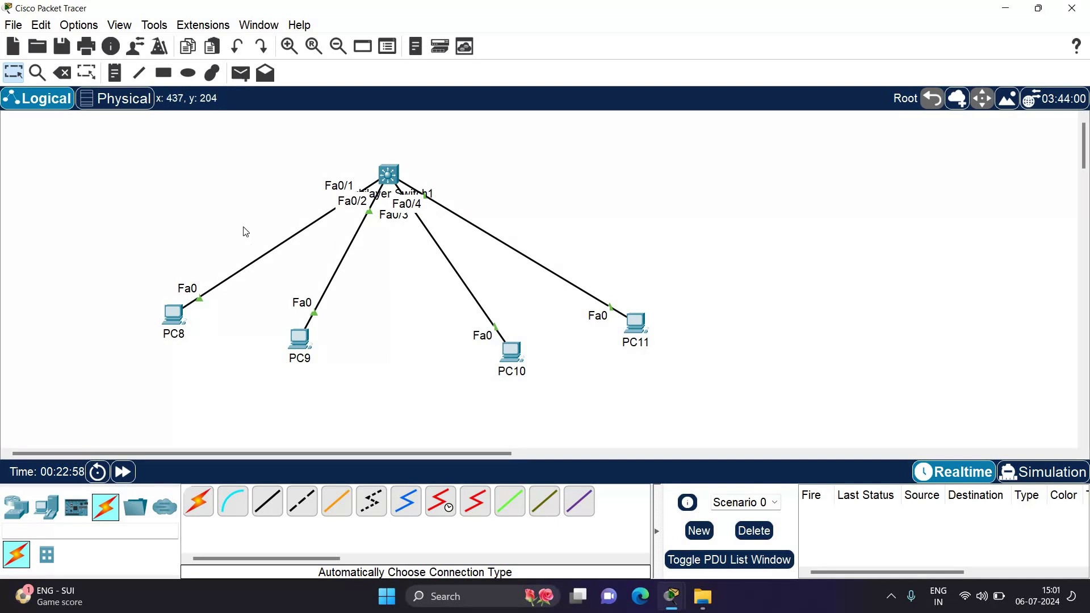
Ping the VLAN 10 gateway 192.168.1.1 from PC8's command prompt
left_click(171, 319)
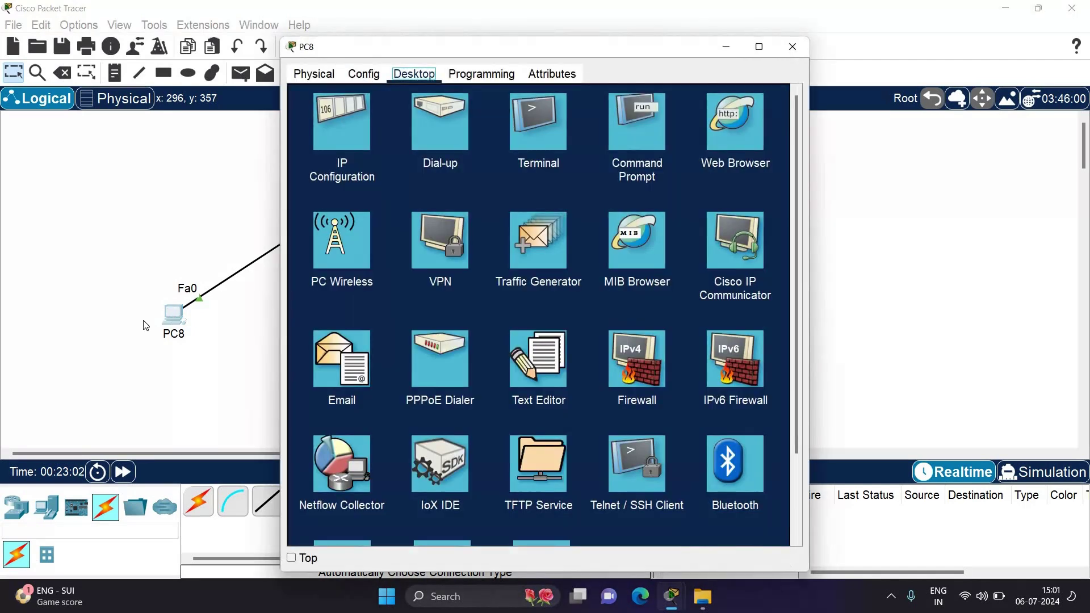
left_click(637, 123)
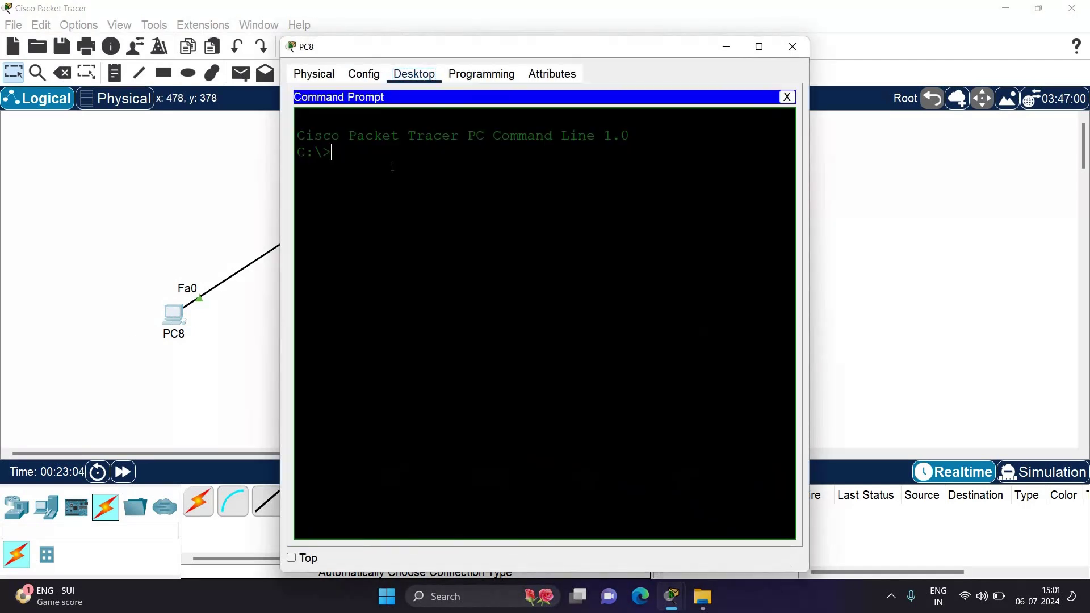
key("Return")
key("Return")
key("Return")
key("Return")
type("ping 192.168.")
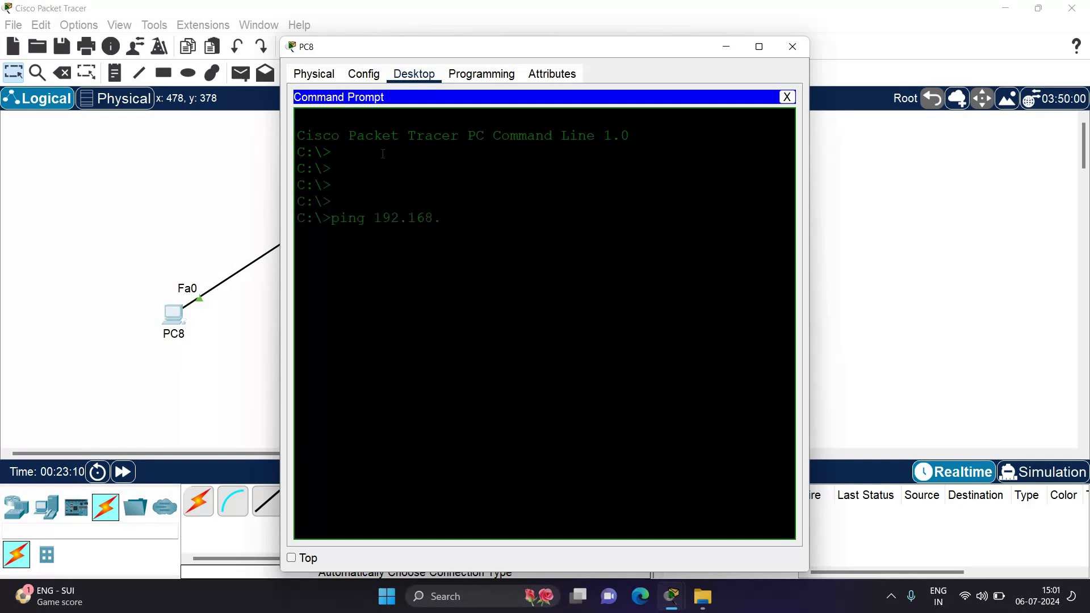
type("1.1")
key("Return")
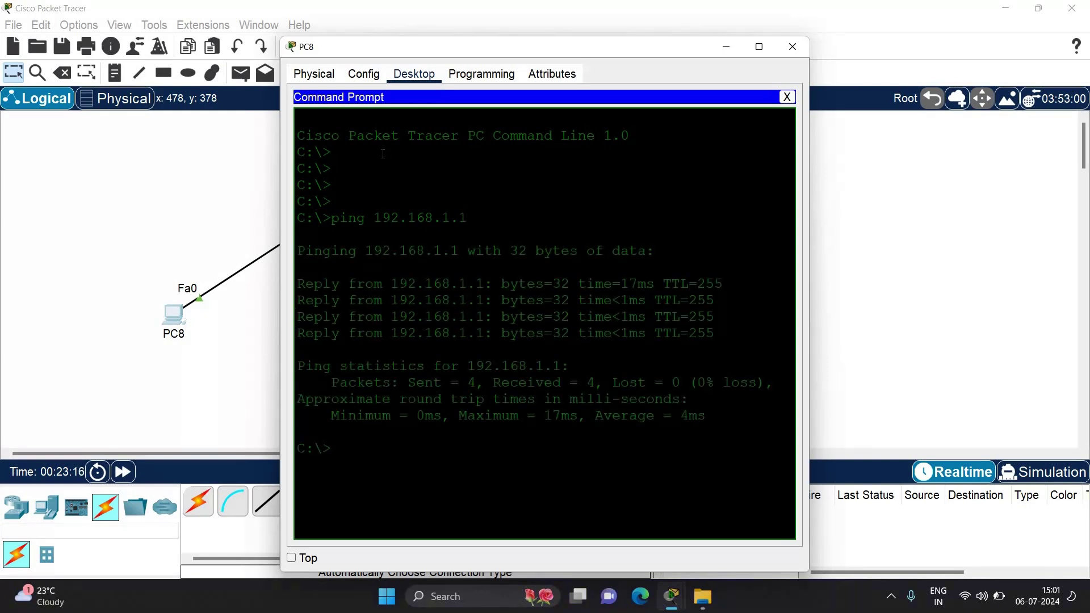
Ping PC9 at 192.168.1.3 from PC8's command prompt to test connectivity within VLAN 10
key("Up")
key("BackSpace")
type("3")
key("Return")
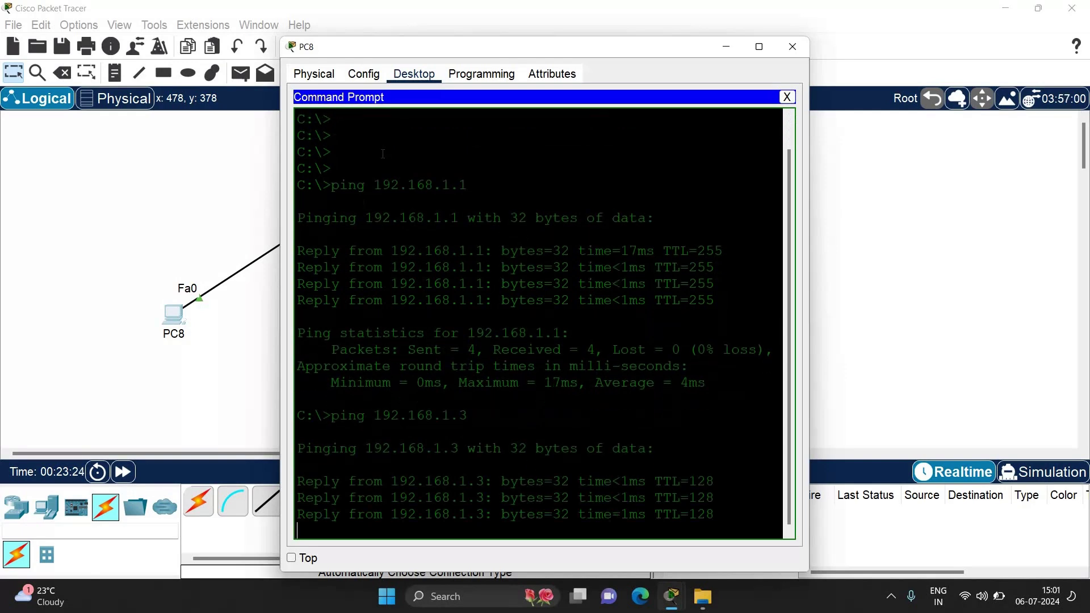
key("Return")
key("Return")
key("Return")
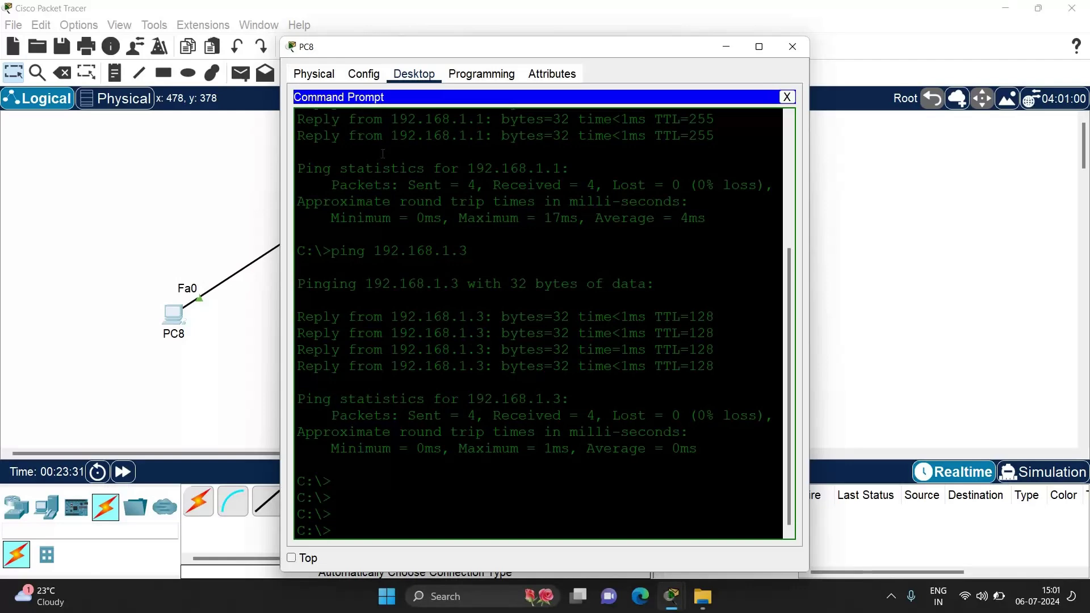
Ping the VLAN 20 gateway 192.168.2.1 from PC8's command prompt to test inter-VLAN routing
type("ping 192.168.2.1")
key("Return")
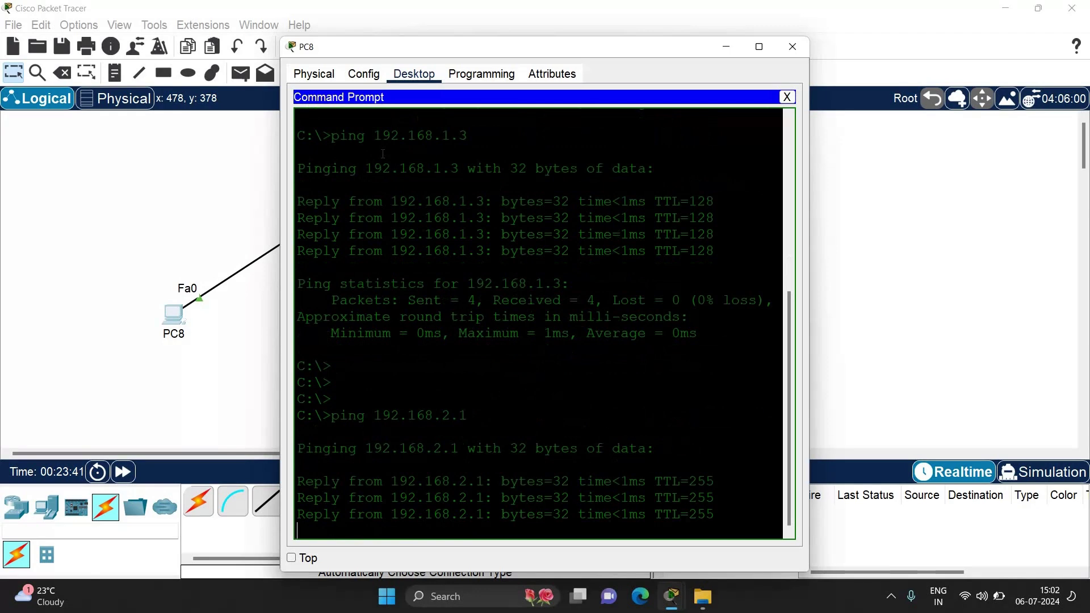
key("Return")
key("Return")
key("Return")
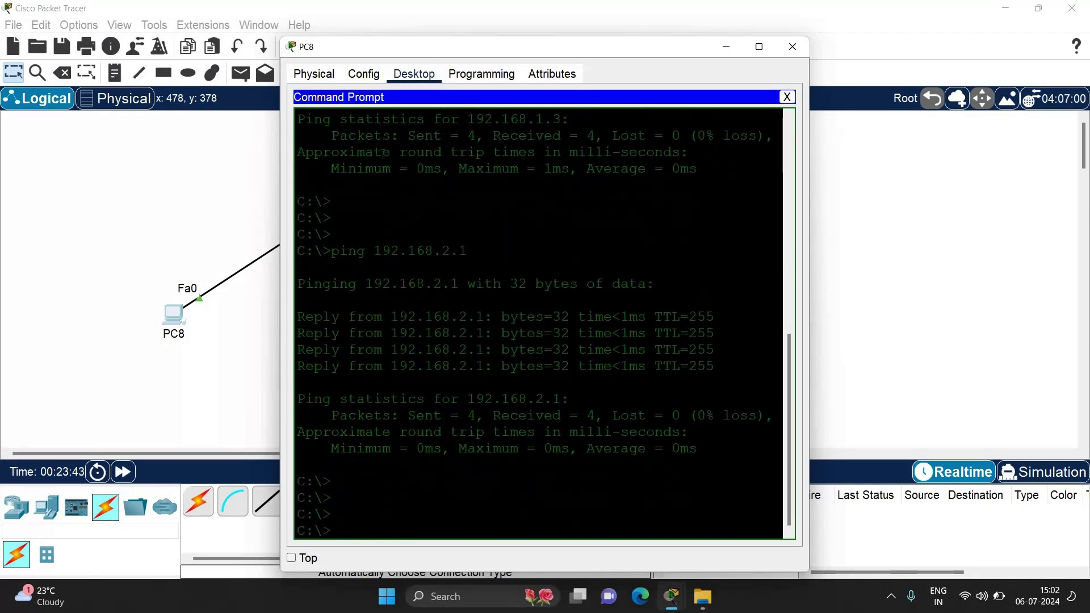
Ping the VLAN 20 host at 192.168.2.2 from PC8's command prompt to test connectivity between the VLANs
key("Up")
key("BackSpace")
type("2.168.2.2")
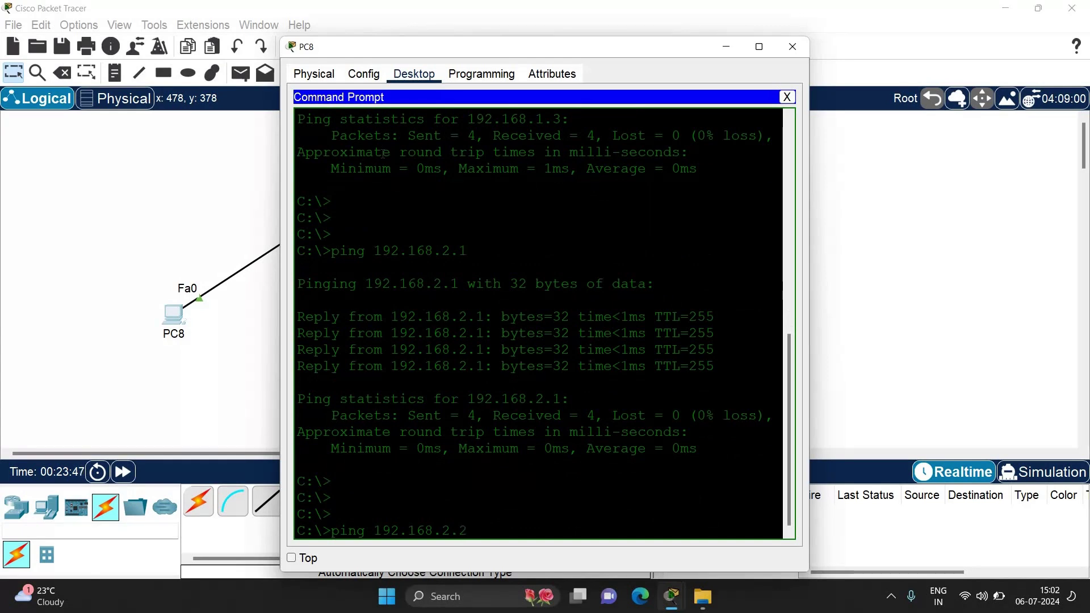
key("Return")
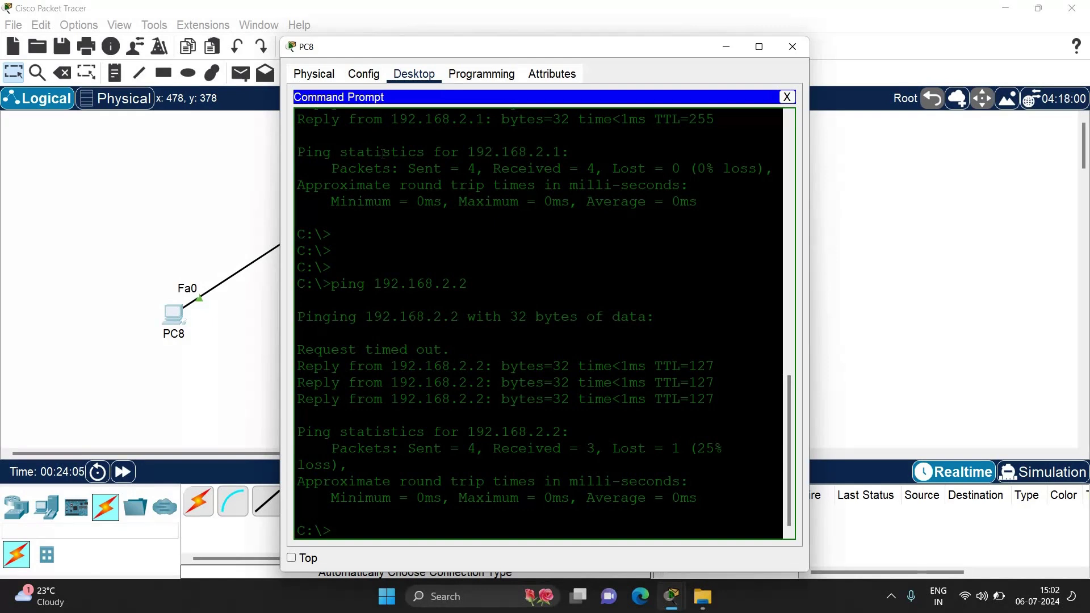
key("Return")
key("Return")
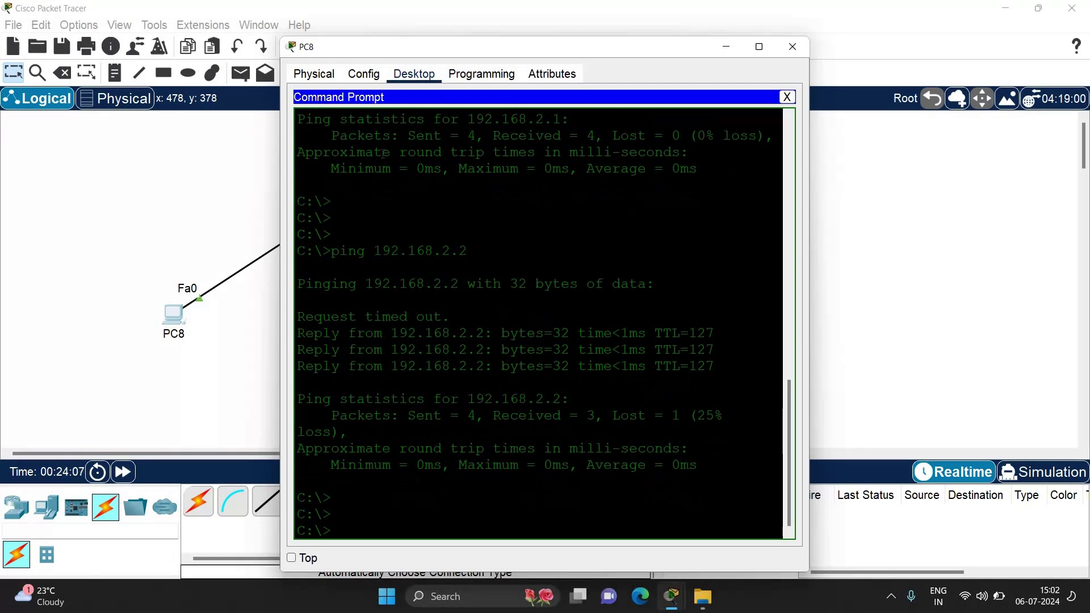
Ping the other VLAN 20 host at 192.168.2.3 from PC8's command prompt
key("Up")
key("BackSpace")
type("3")
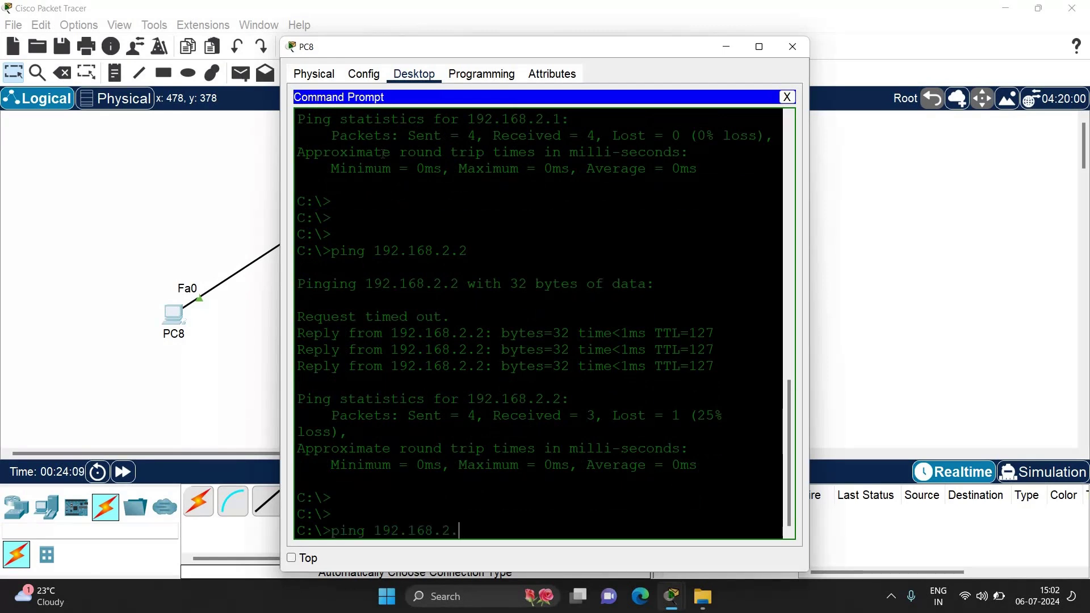
key("Return")
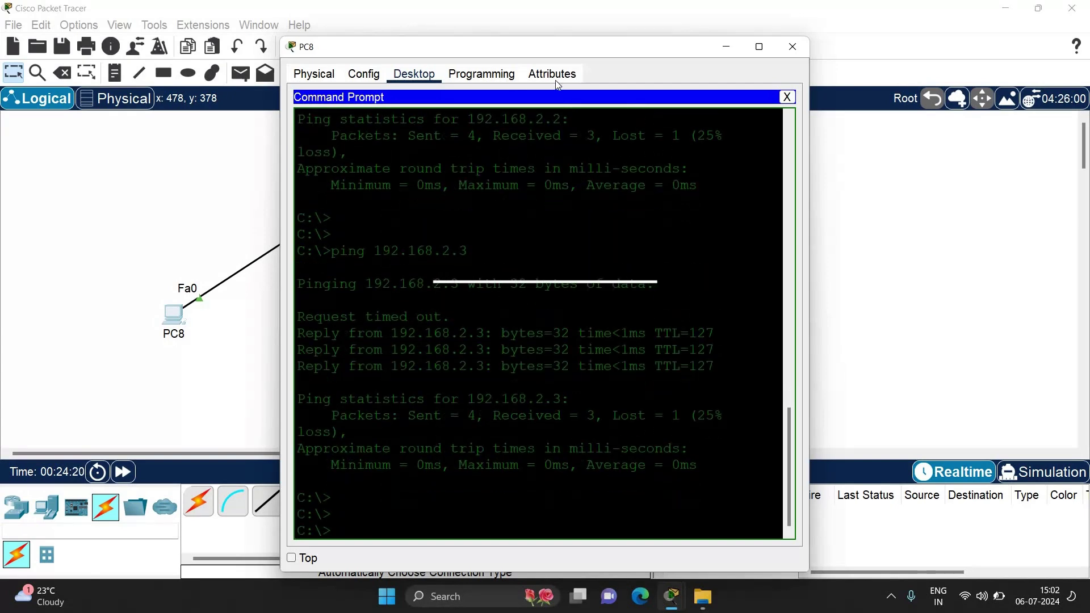
left_click(727, 47)
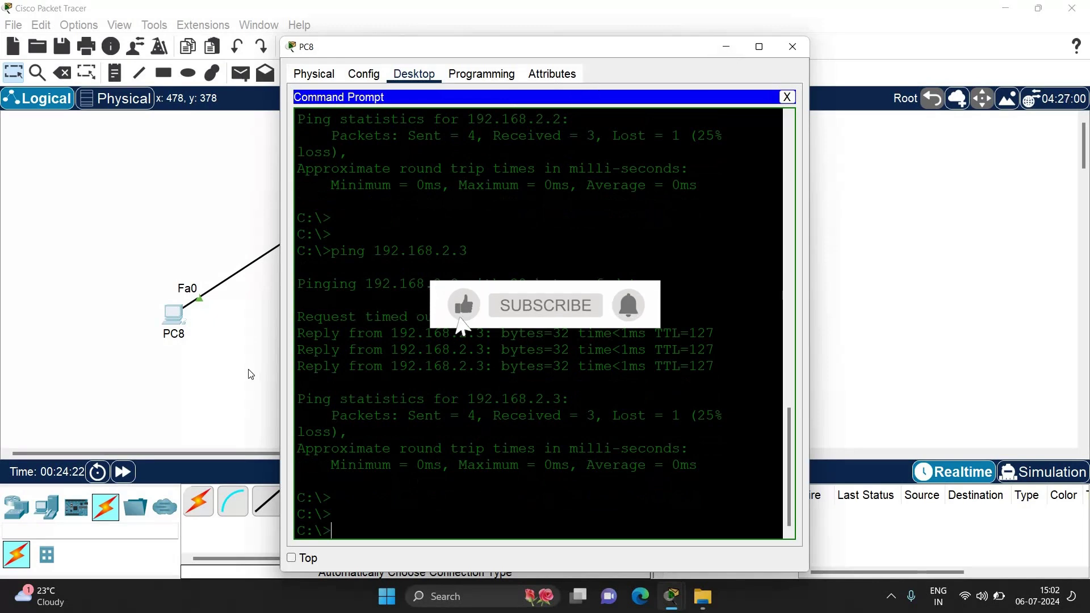